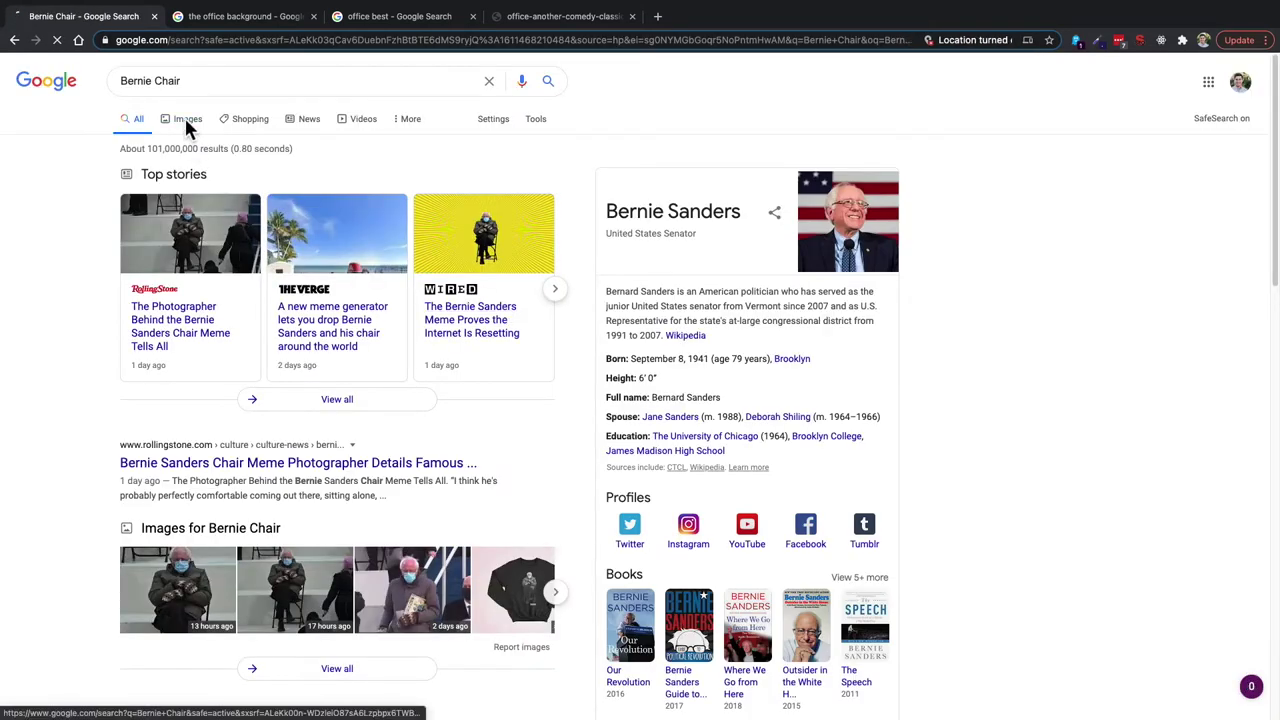
Switch the 'Bernie Chair' search to image results and preview the first chair image.
{"action": "left_click", "coordinate": [185, 122]}
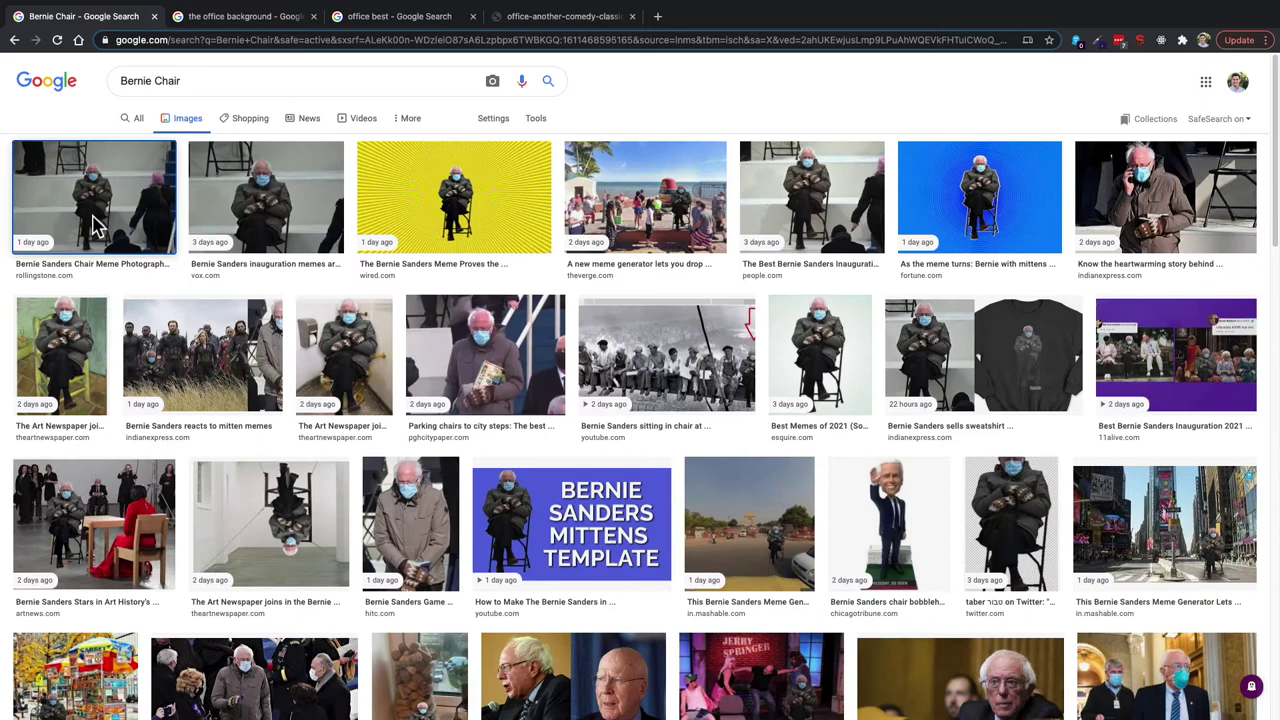
{"action": "left_click", "coordinate": [93, 225]}
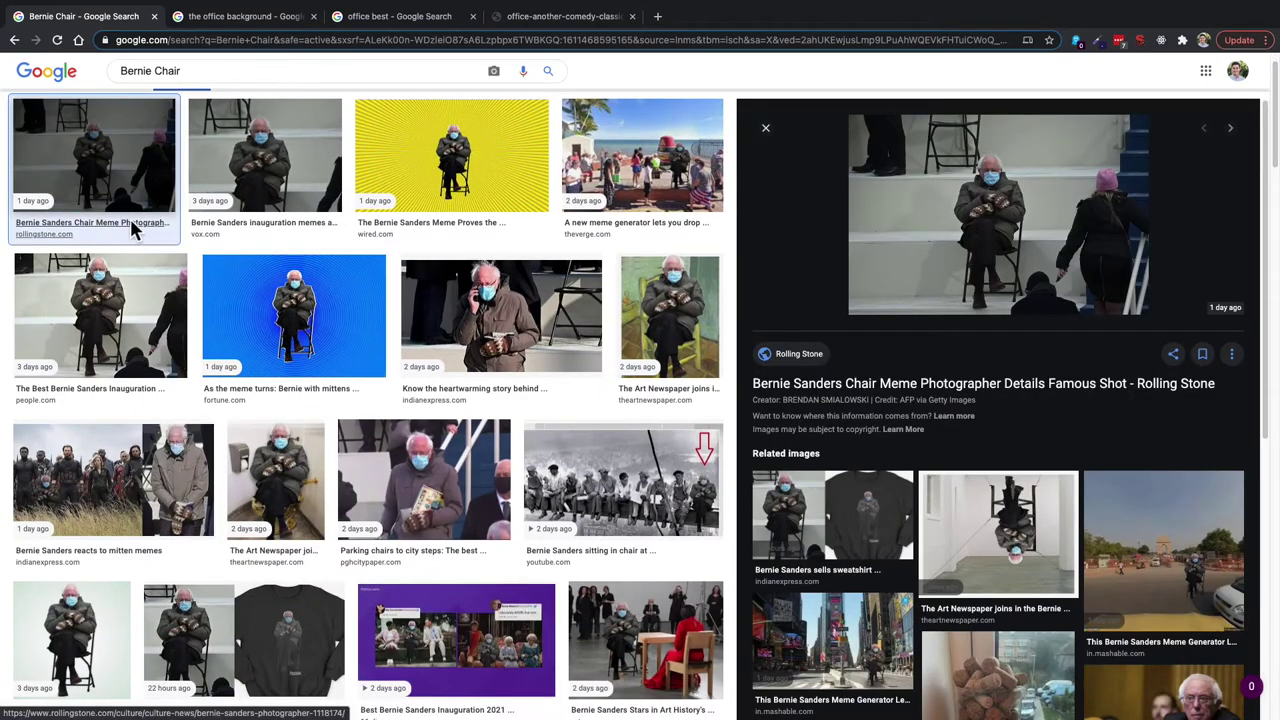
{"action": "scroll", "coordinate": [137, 230], "scroll_direction": "up", "scroll_amount": 1}
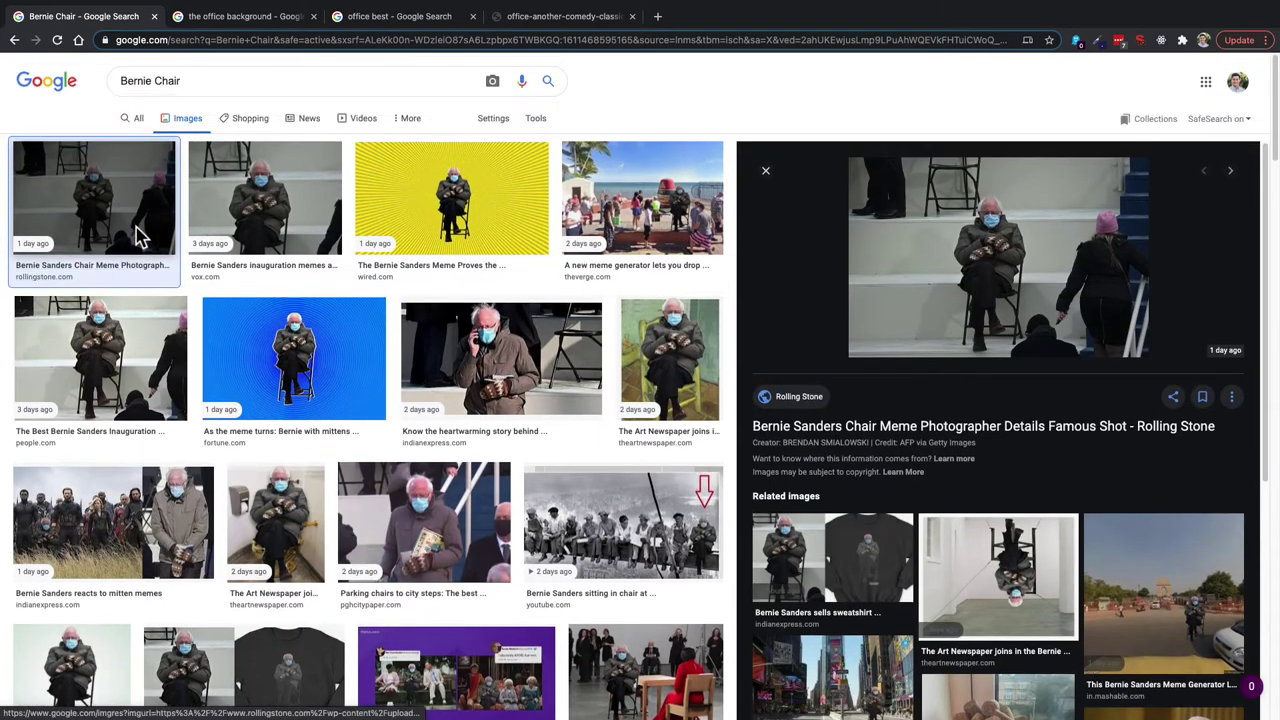
Filter the images to Transparent color and preview the 'Sit With Bernie Sanders' cutout.
{"action": "left_click", "coordinate": [536, 120]}
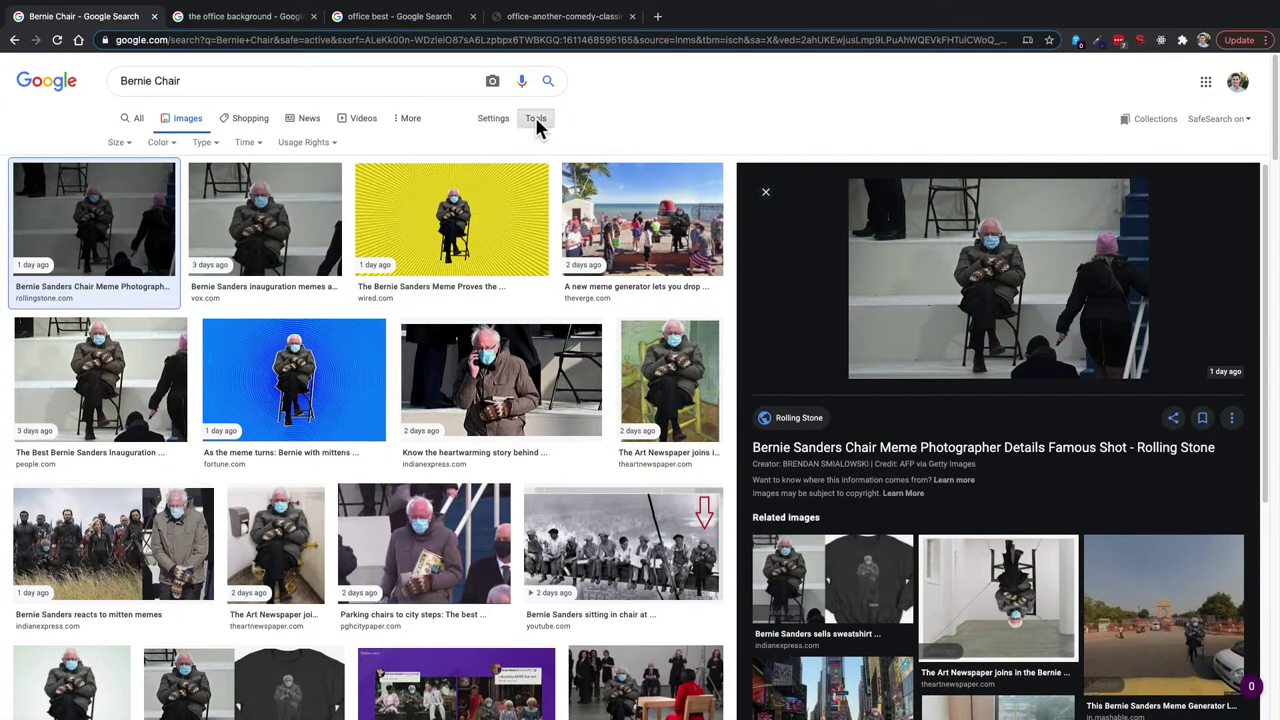
{"action": "left_click", "coordinate": [168, 148]}
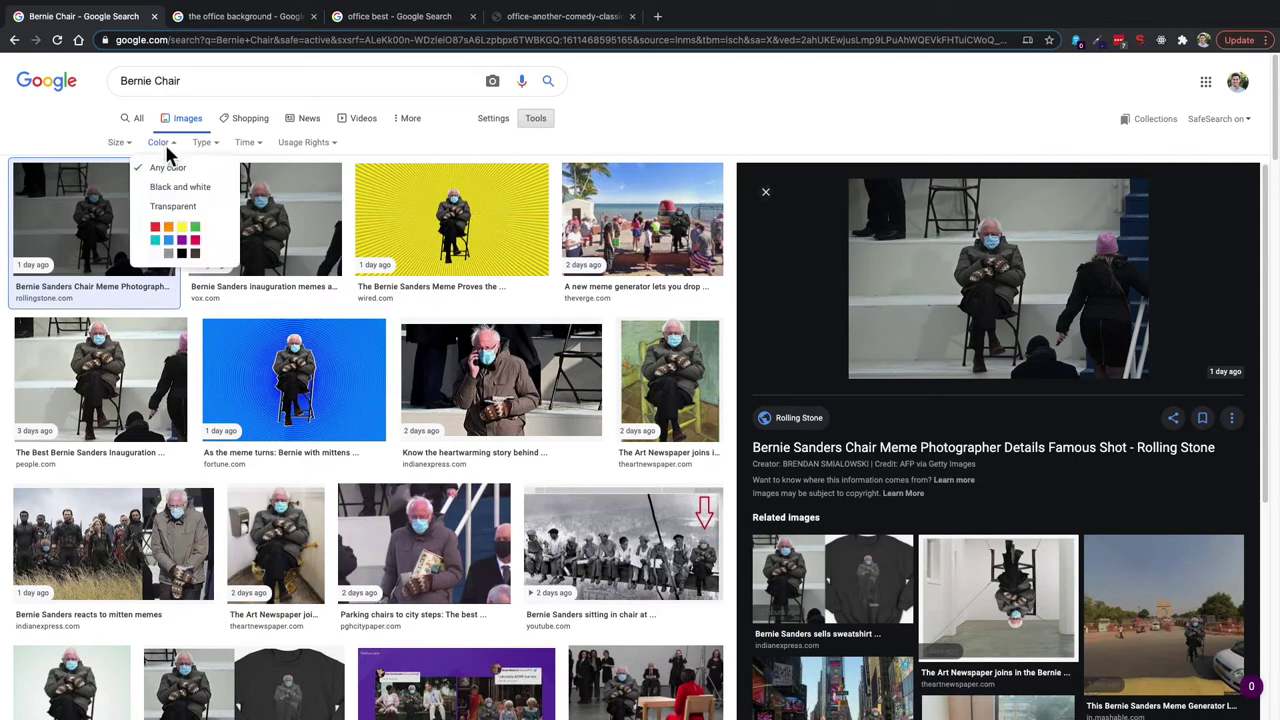
{"action": "left_click", "coordinate": [202, 205]}
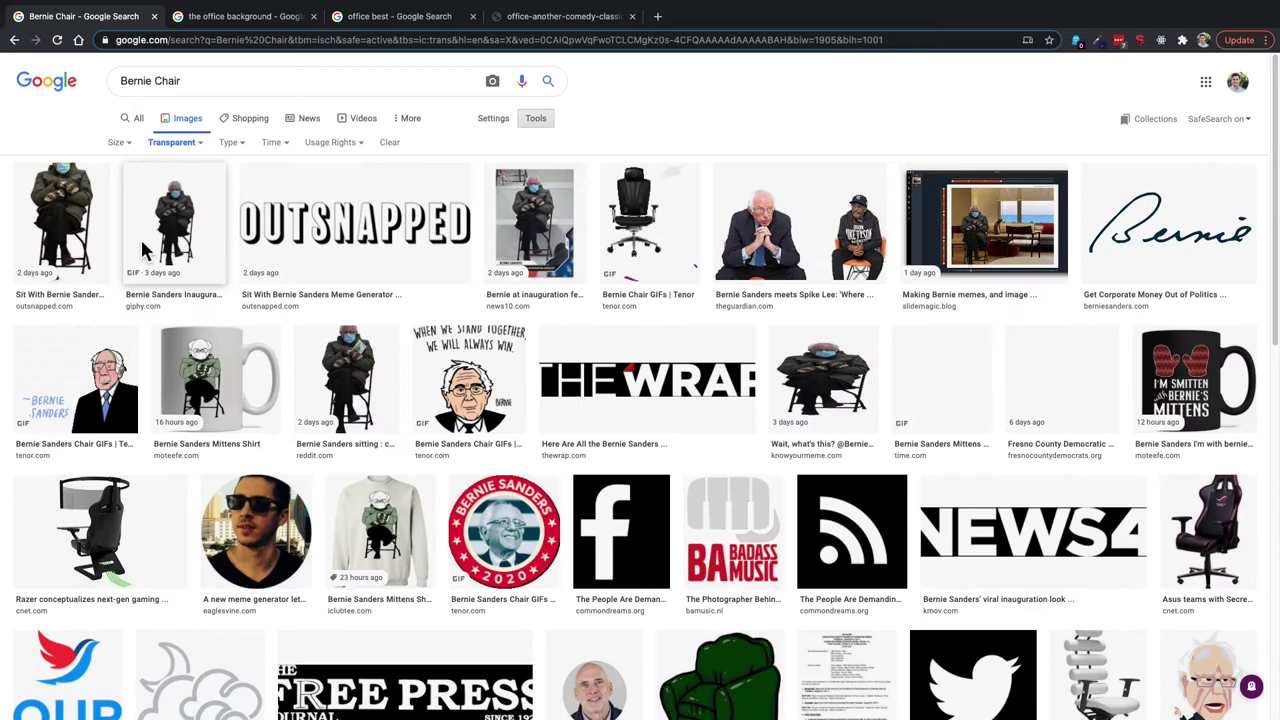
{"action": "left_click", "coordinate": [82, 234]}
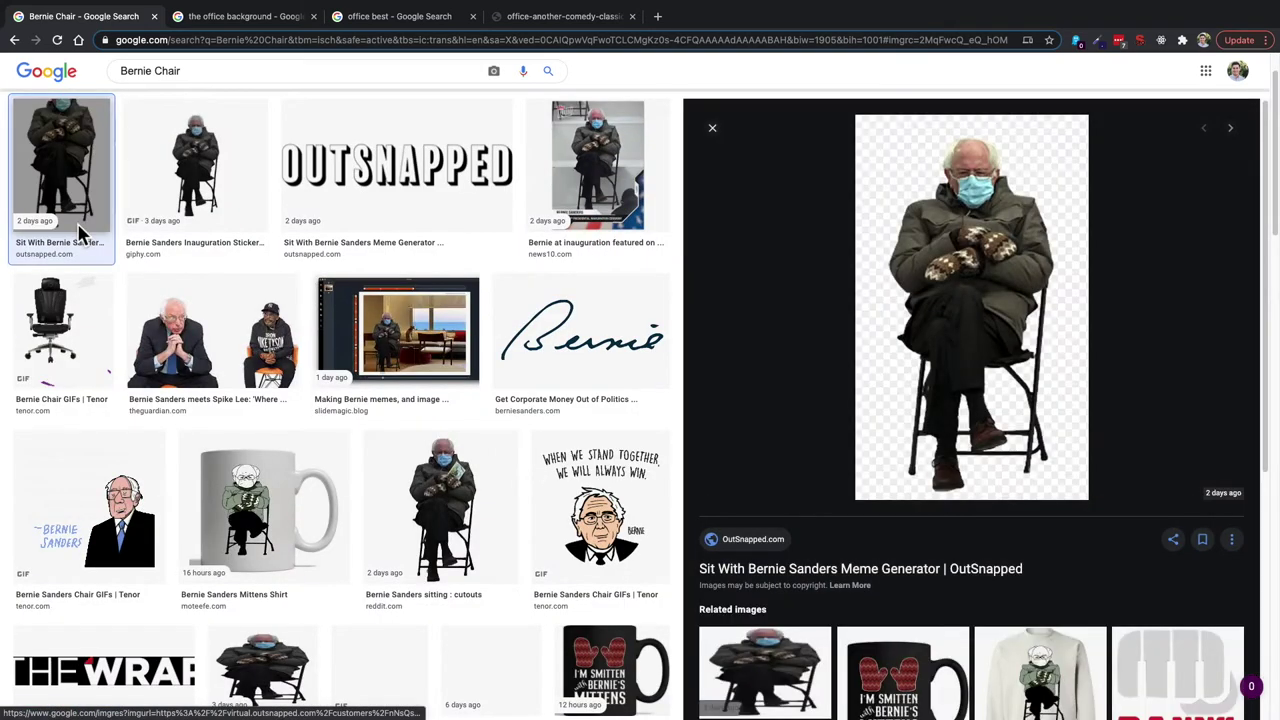
Open the Bernie cutout full-size in a new tab and save it as a PNG to Downloads.
{"action": "right_click", "coordinate": [943, 380]}
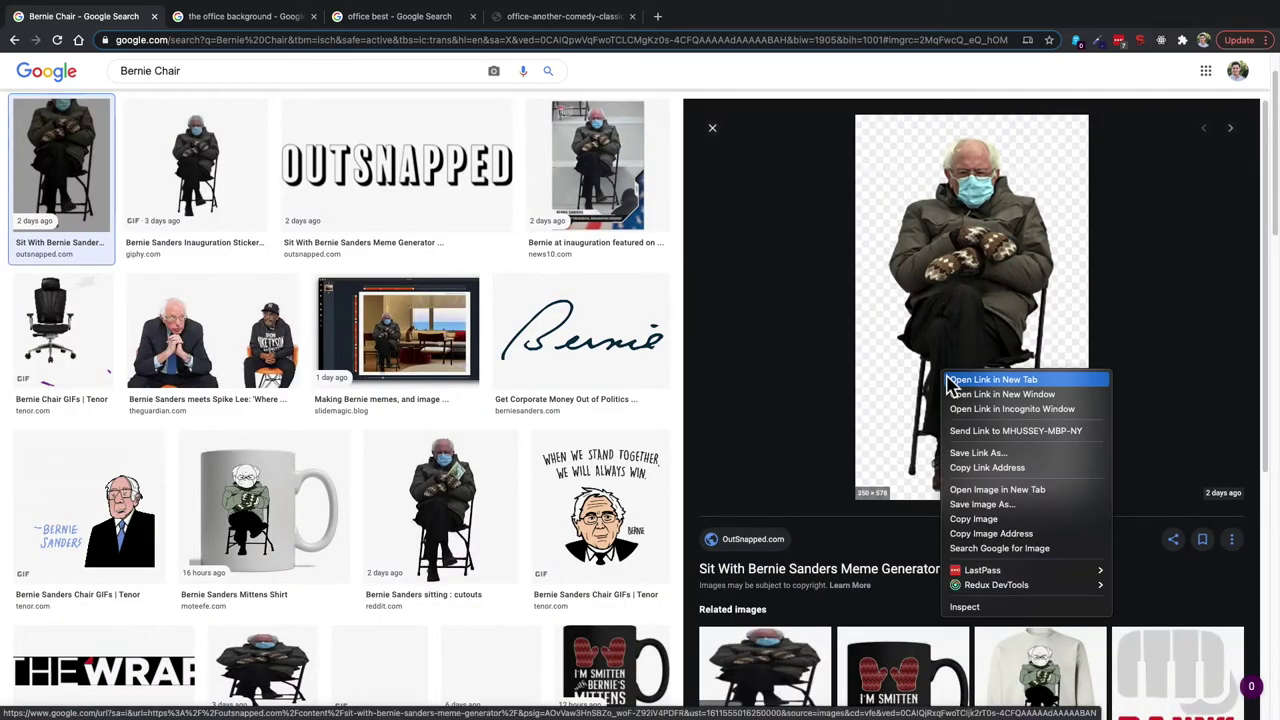
{"action": "left_click", "coordinate": [997, 490]}
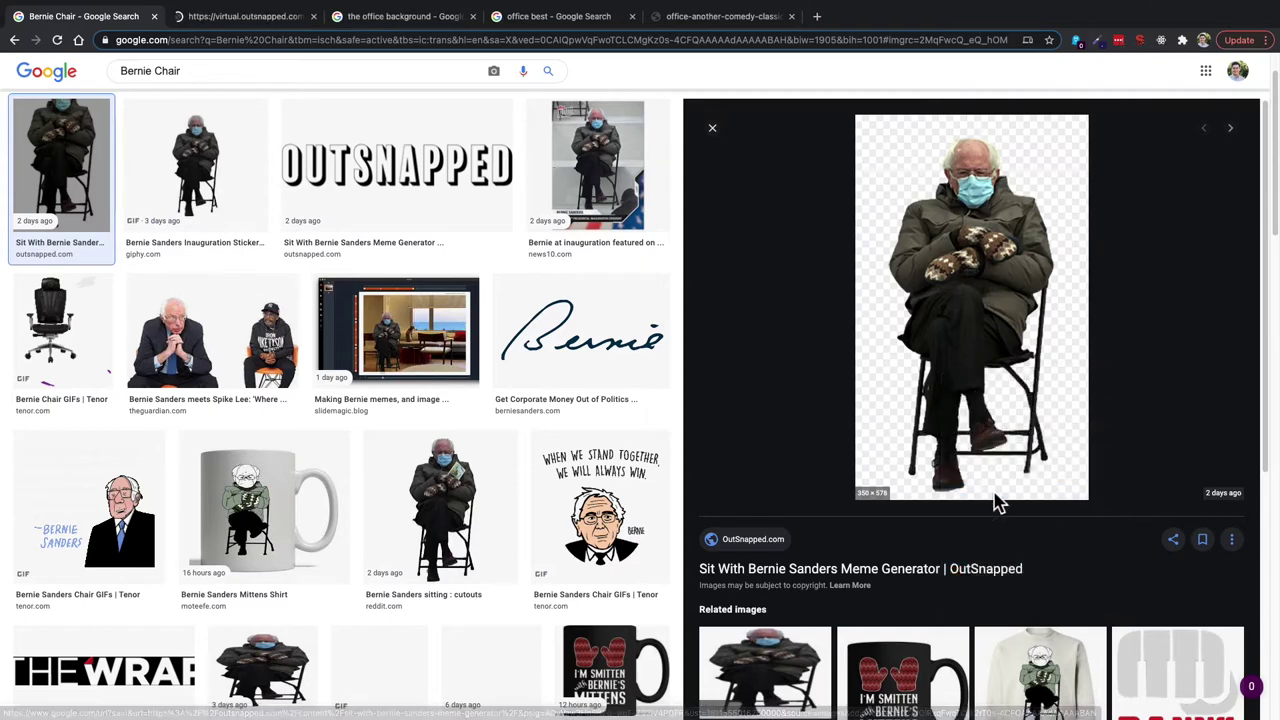
{"action": "left_click", "coordinate": [246, 20]}
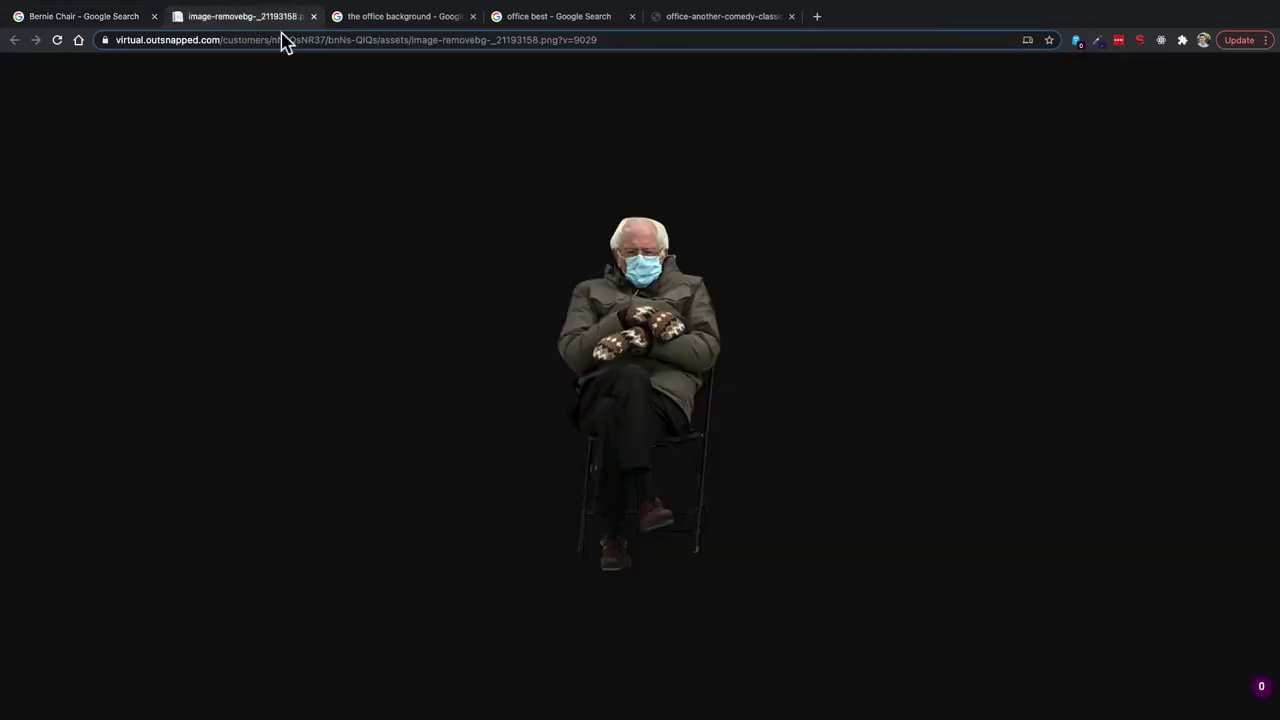
{"action": "right_click", "coordinate": [641, 321]}
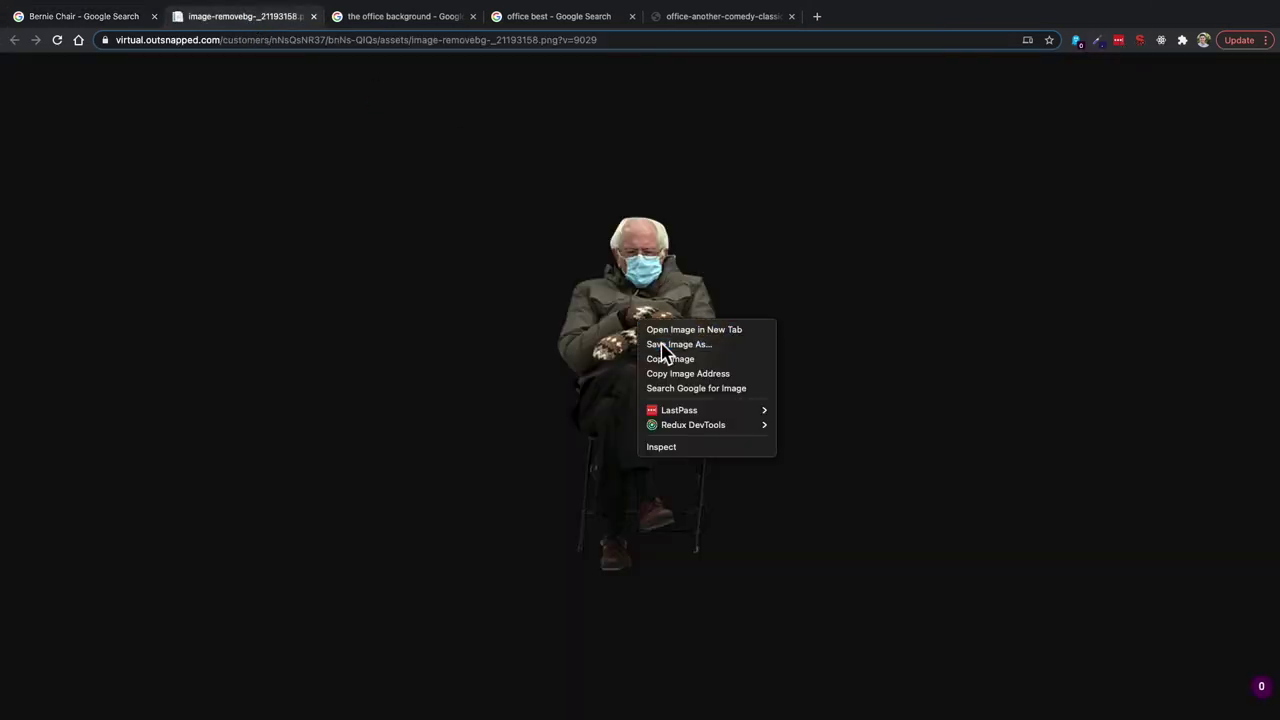
{"action": "left_click", "coordinate": [660, 345]}
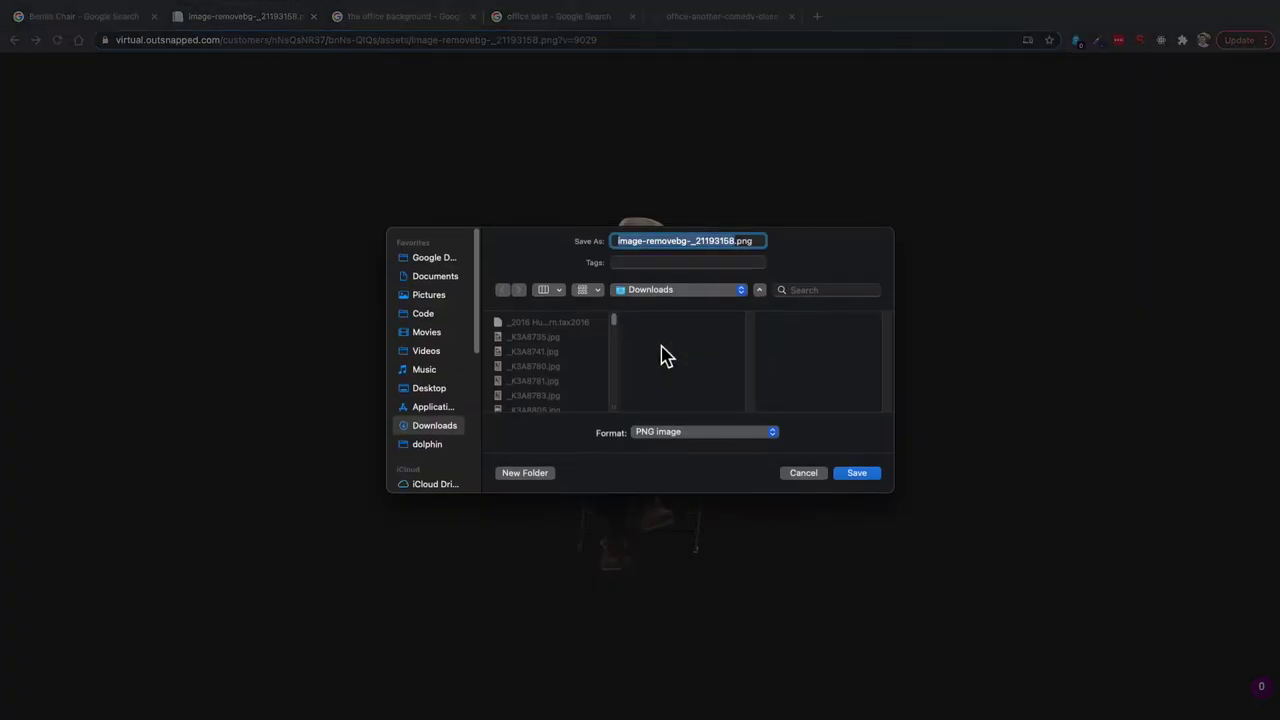
{"action": "left_click", "coordinate": [858, 475]}
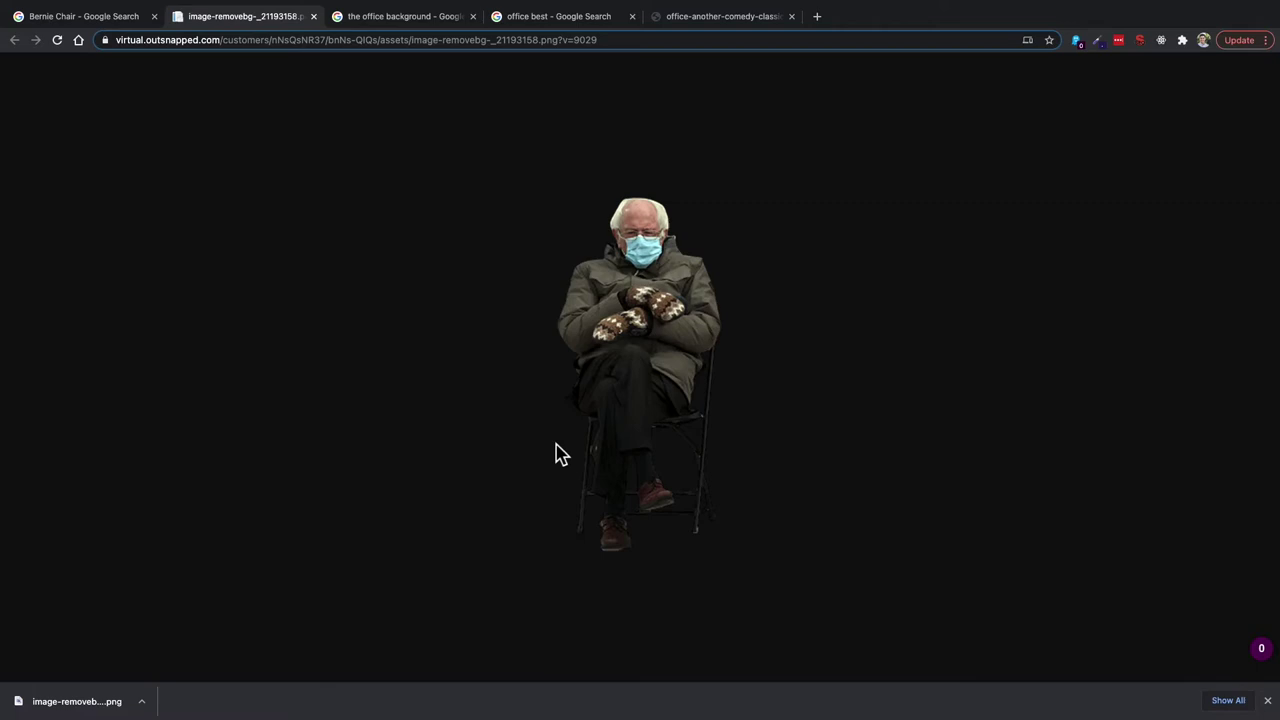
Copy the office background picture from its image results tab.
{"action": "left_click", "coordinate": [405, 17]}
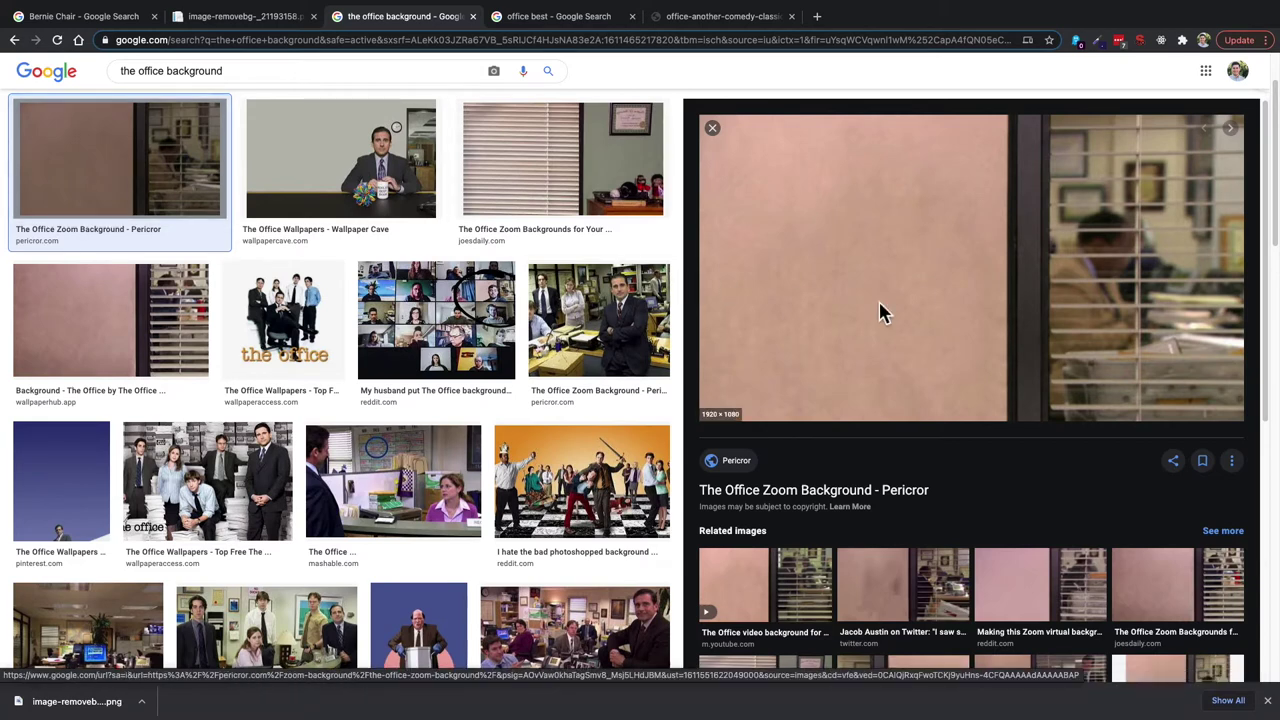
{"action": "right_click", "coordinate": [947, 318]}
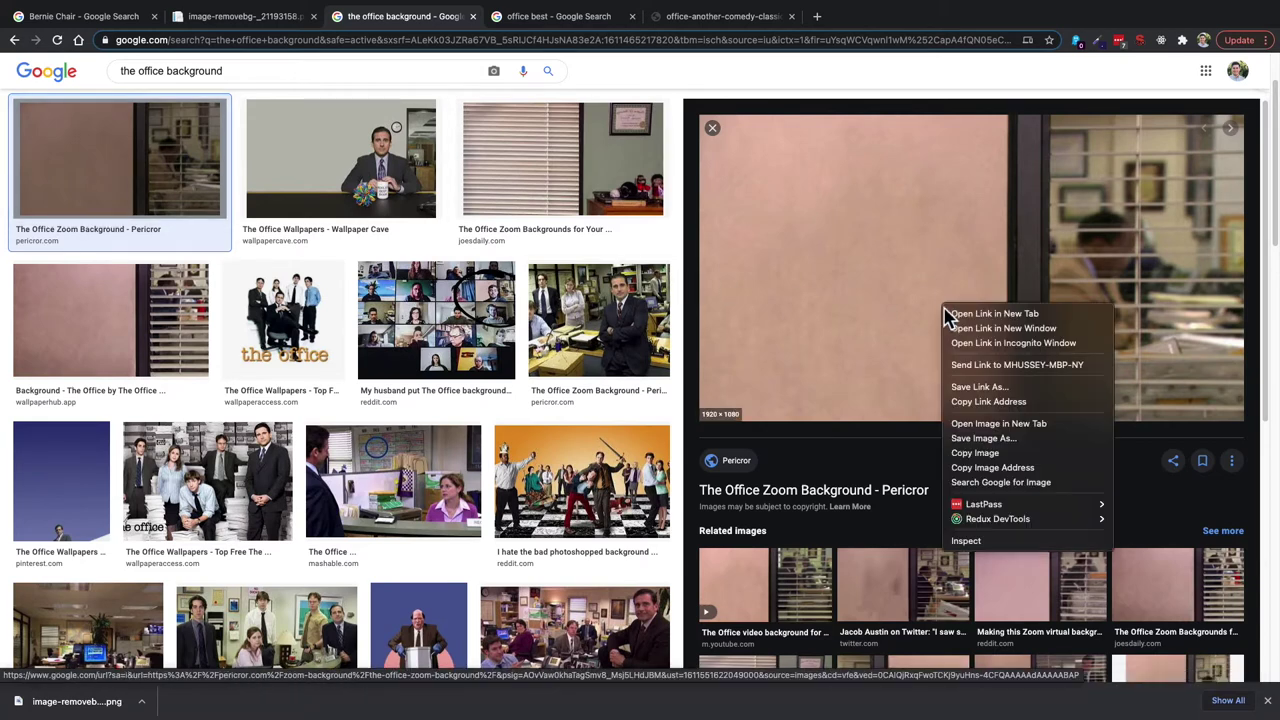
{"action": "left_click", "coordinate": [996, 455]}
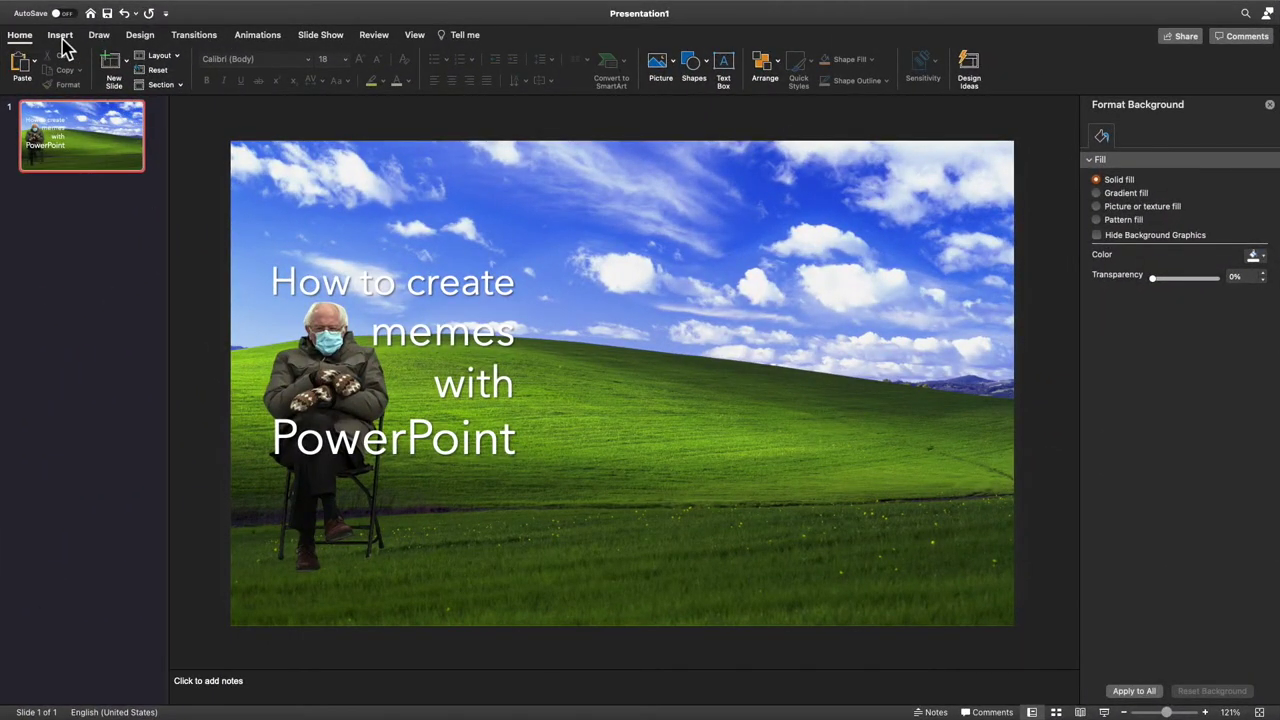
Add a blank second slide and paste the office wall-and-blinds picture to fill it.
{"action": "left_click", "coordinate": [60, 35]}
{"action": "left_click", "coordinate": [36, 66]}
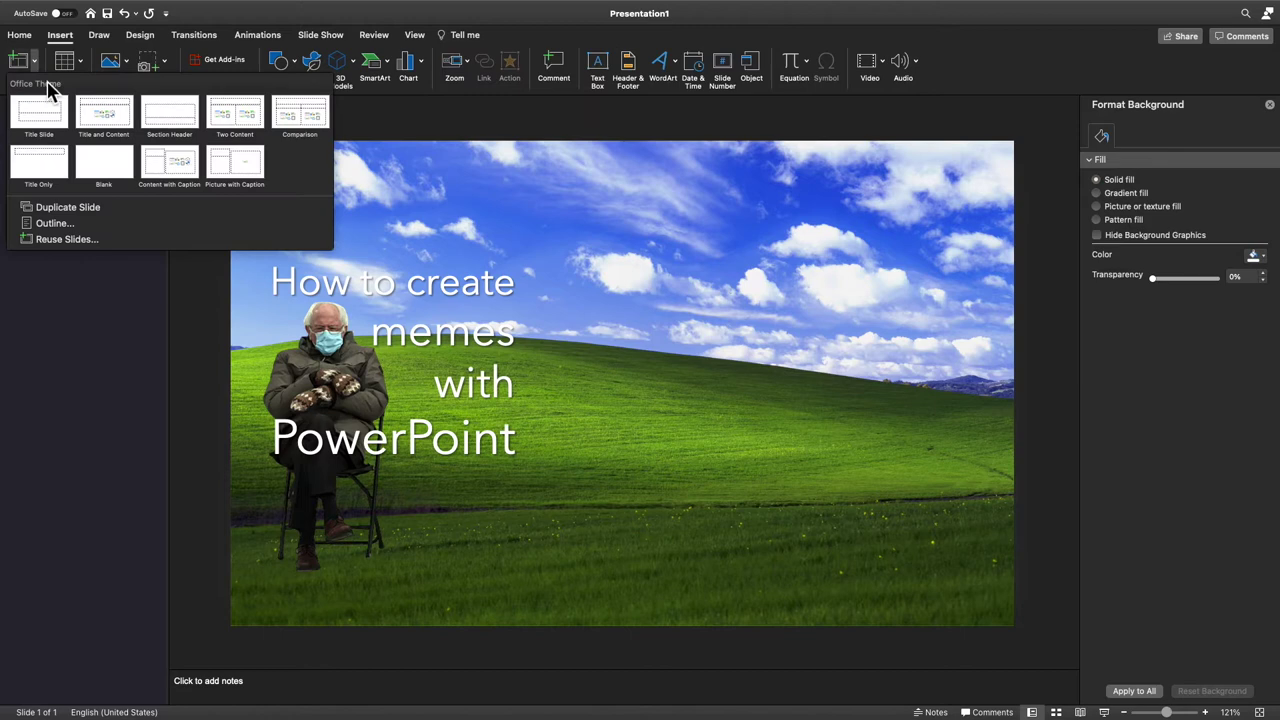
{"action": "left_click", "coordinate": [108, 177]}
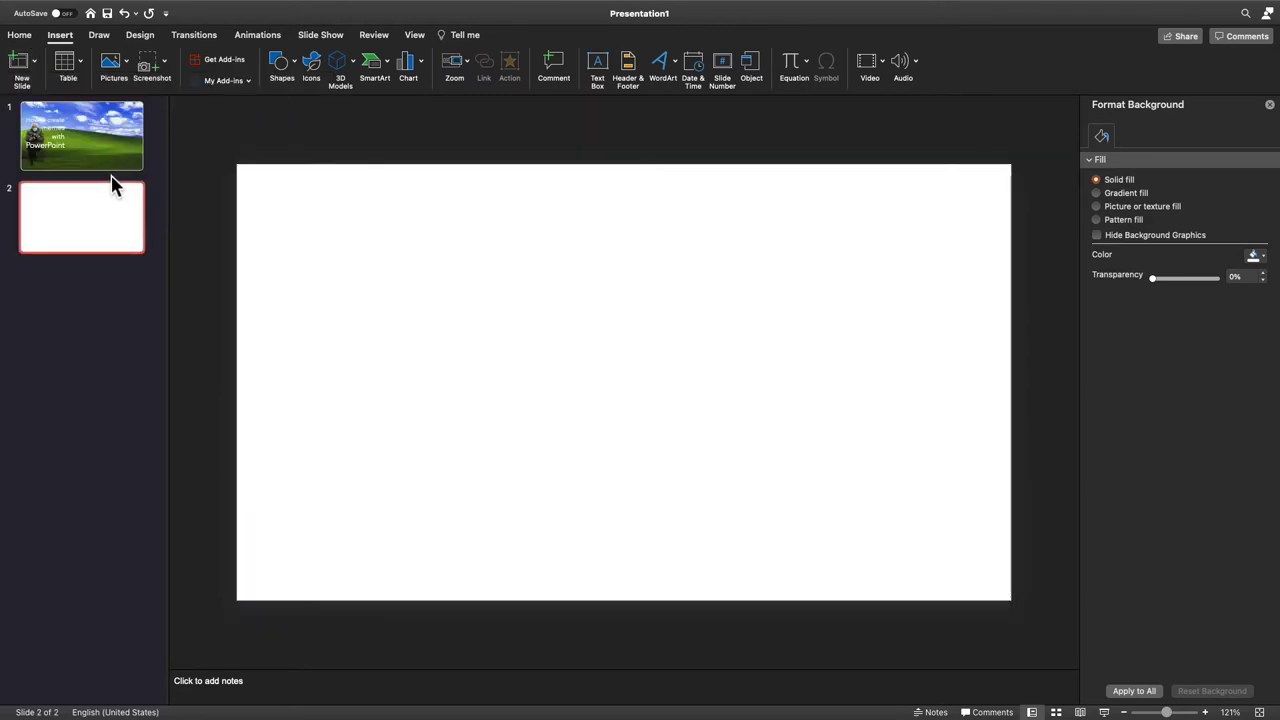
{"action": "right_click", "coordinate": [437, 320]}
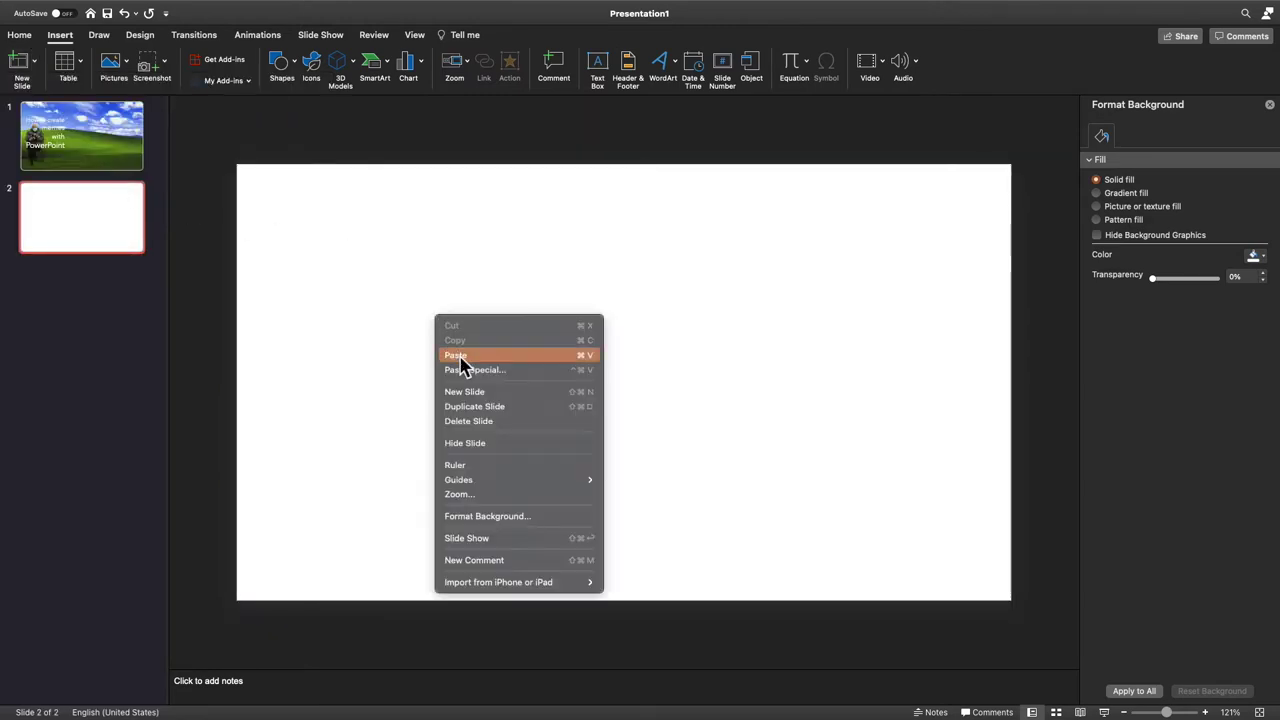
{"action": "left_click", "coordinate": [460, 356]}
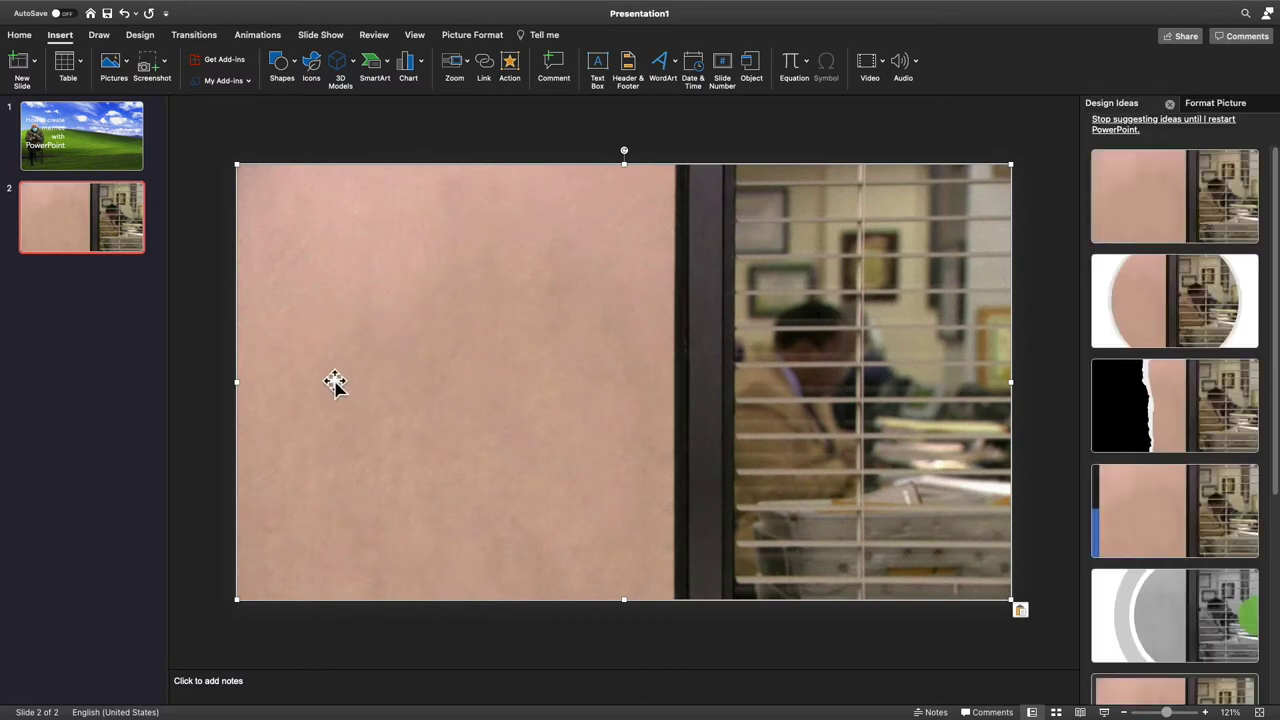
{"action": "left_click", "coordinate": [700, 150]}
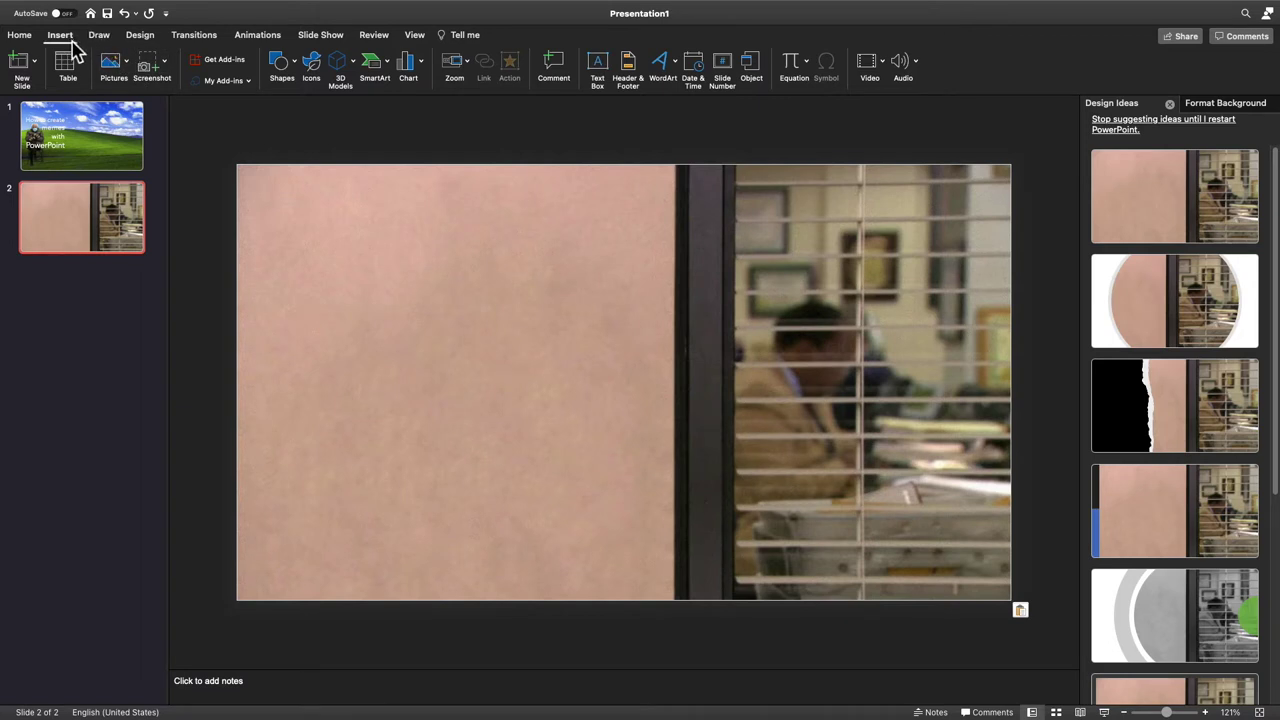
Insert the Bernie cutout PNG from Recents onto slide 2.
{"action": "left_click", "coordinate": [118, 66]}
{"action": "left_click", "coordinate": [145, 95]}
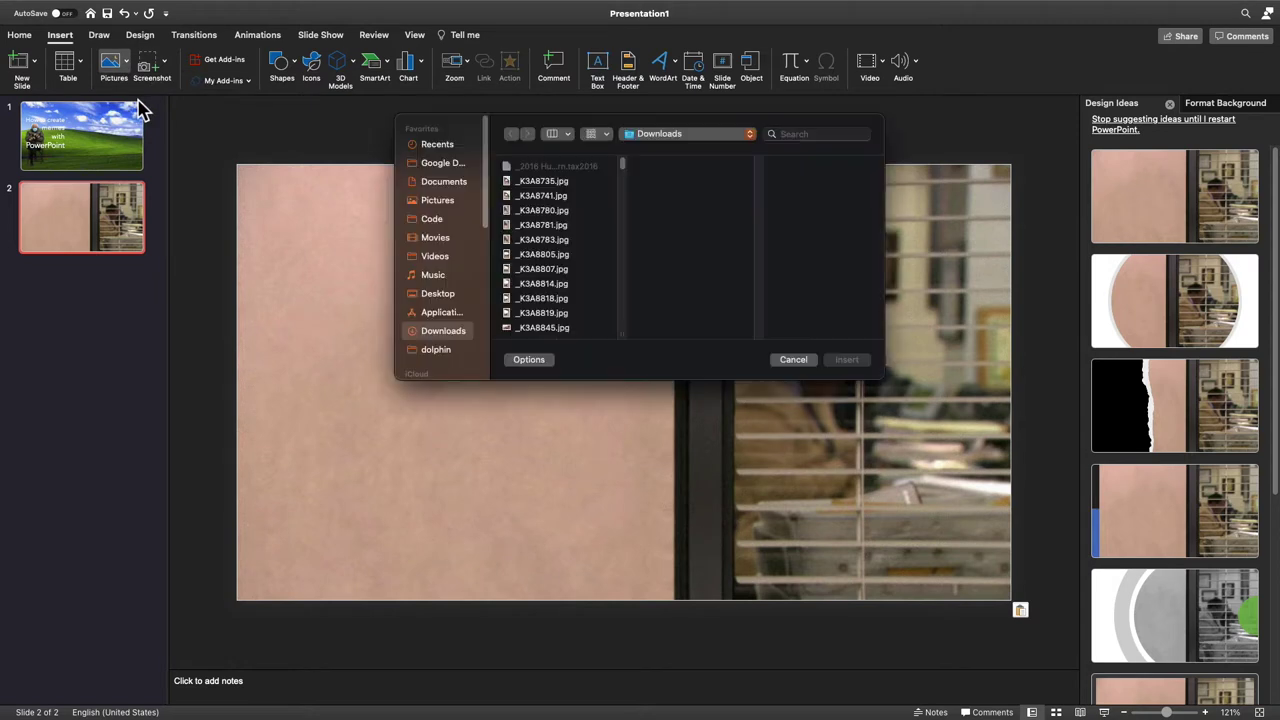
{"action": "left_click", "coordinate": [437, 150]}
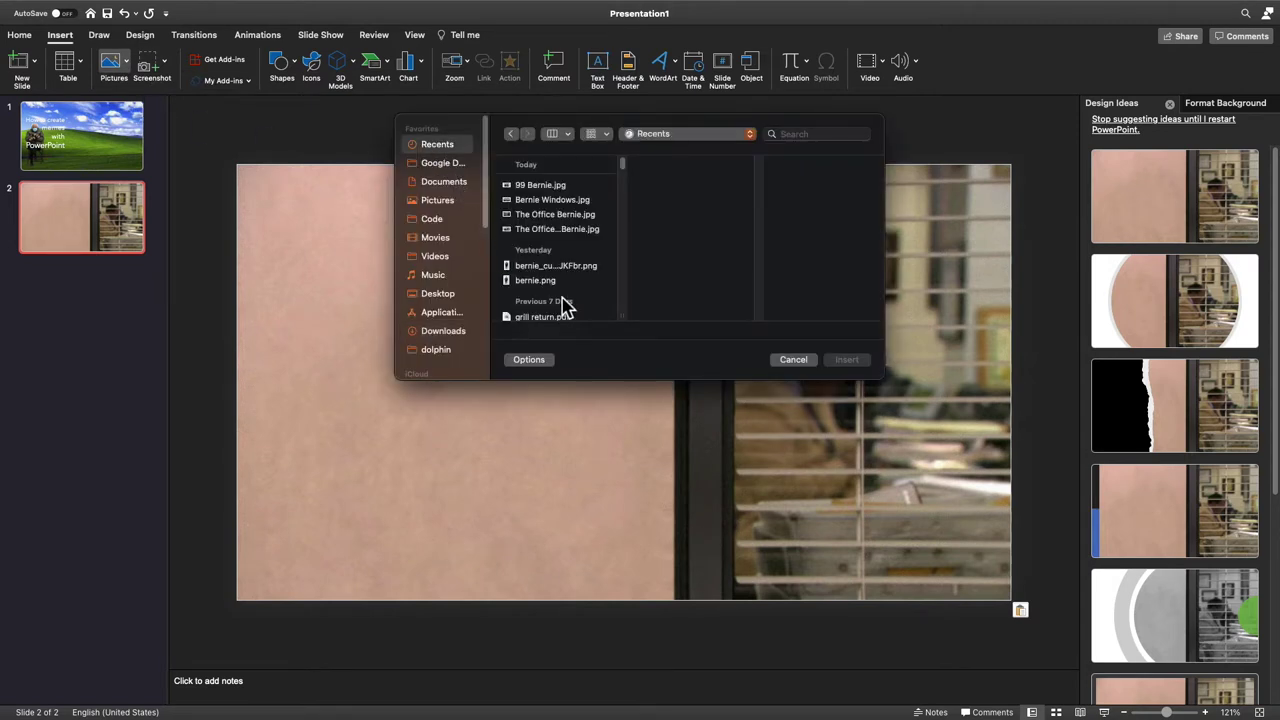
{"action": "left_click", "coordinate": [578, 268]}
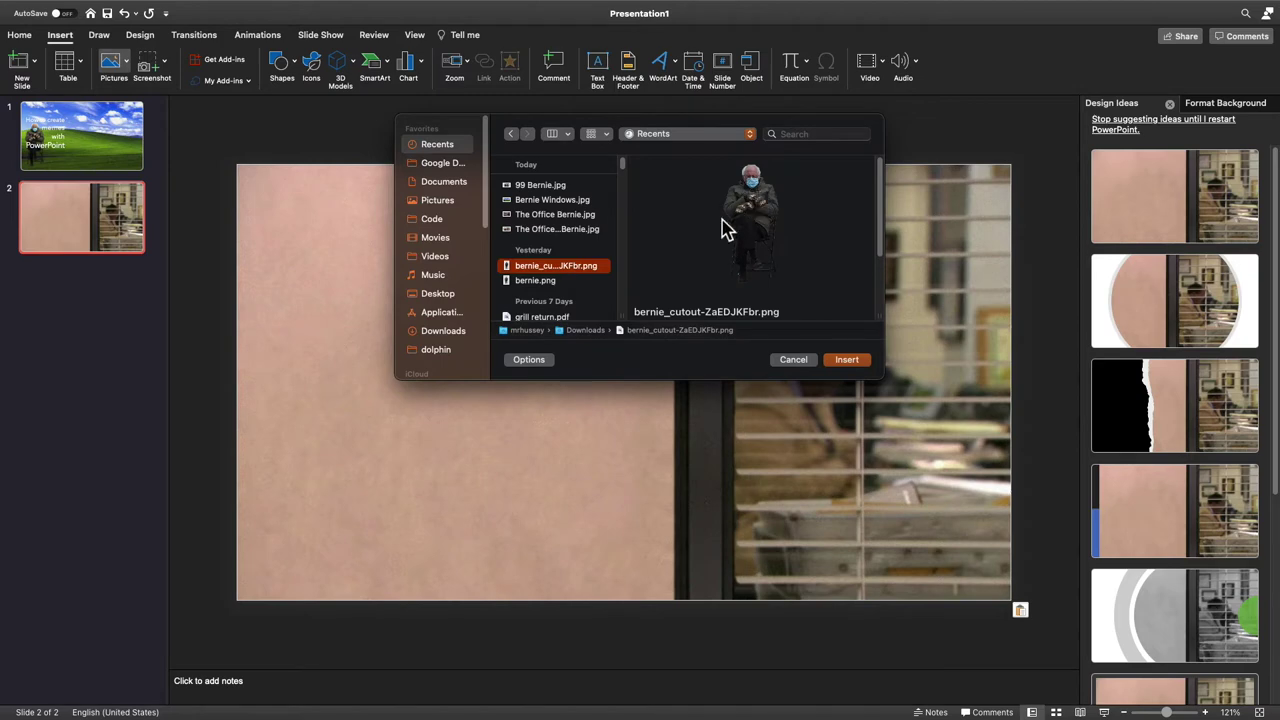
{"action": "left_click", "coordinate": [847, 360]}
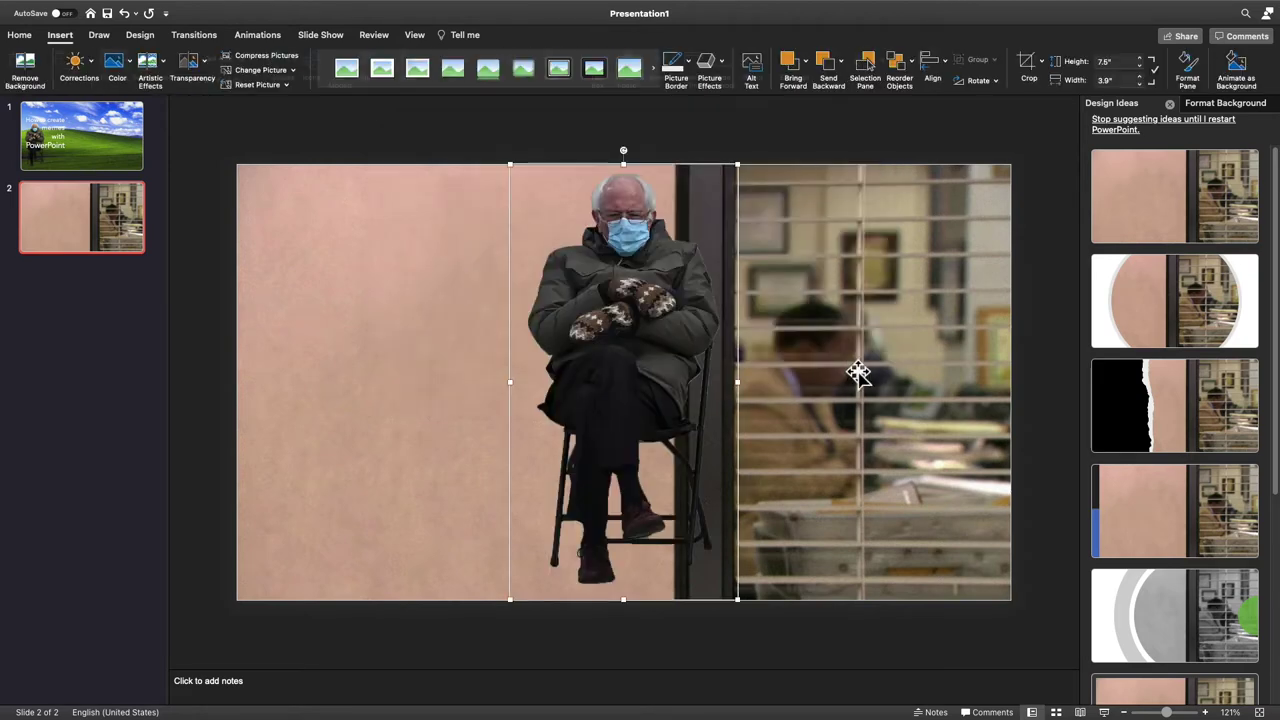
Enlarge the cutout and position it seated against the pink wall on the left.
{"action": "left_click_drag", "start_coordinate": [649, 341], "coordinate": [439, 516]}
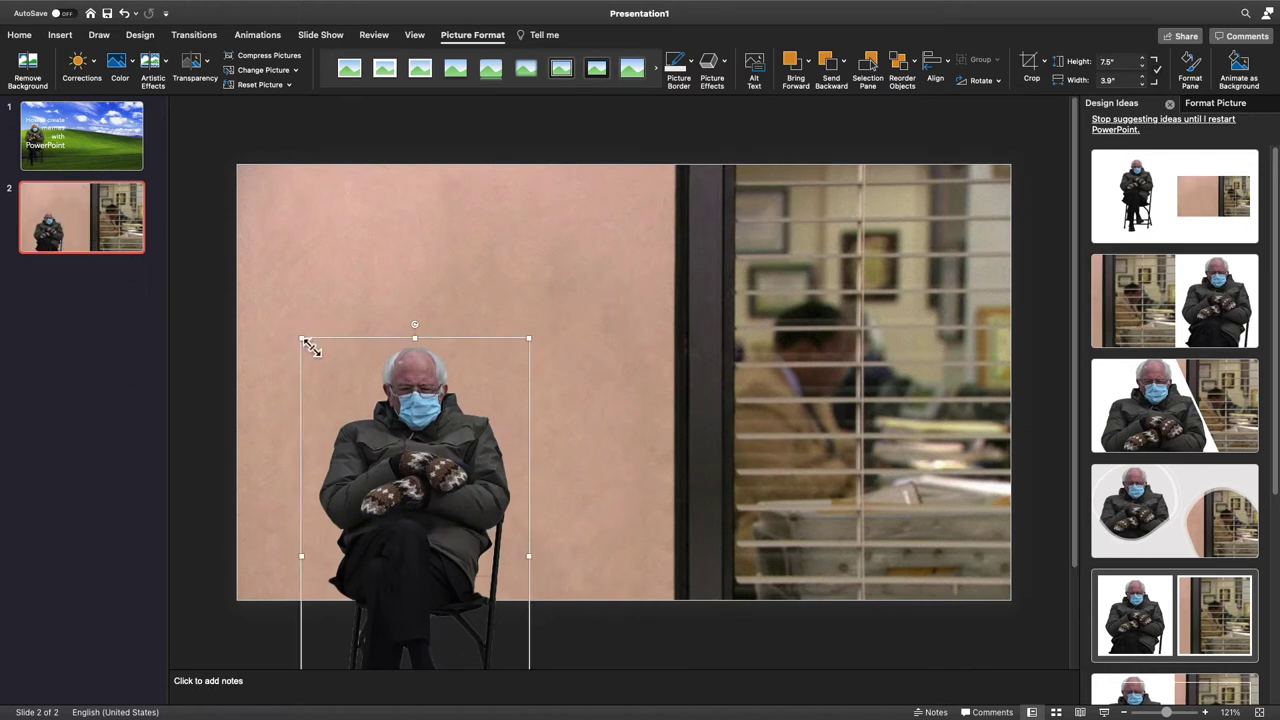
{"action": "left_click_drag", "start_coordinate": [311, 344], "coordinate": [249, 254]}
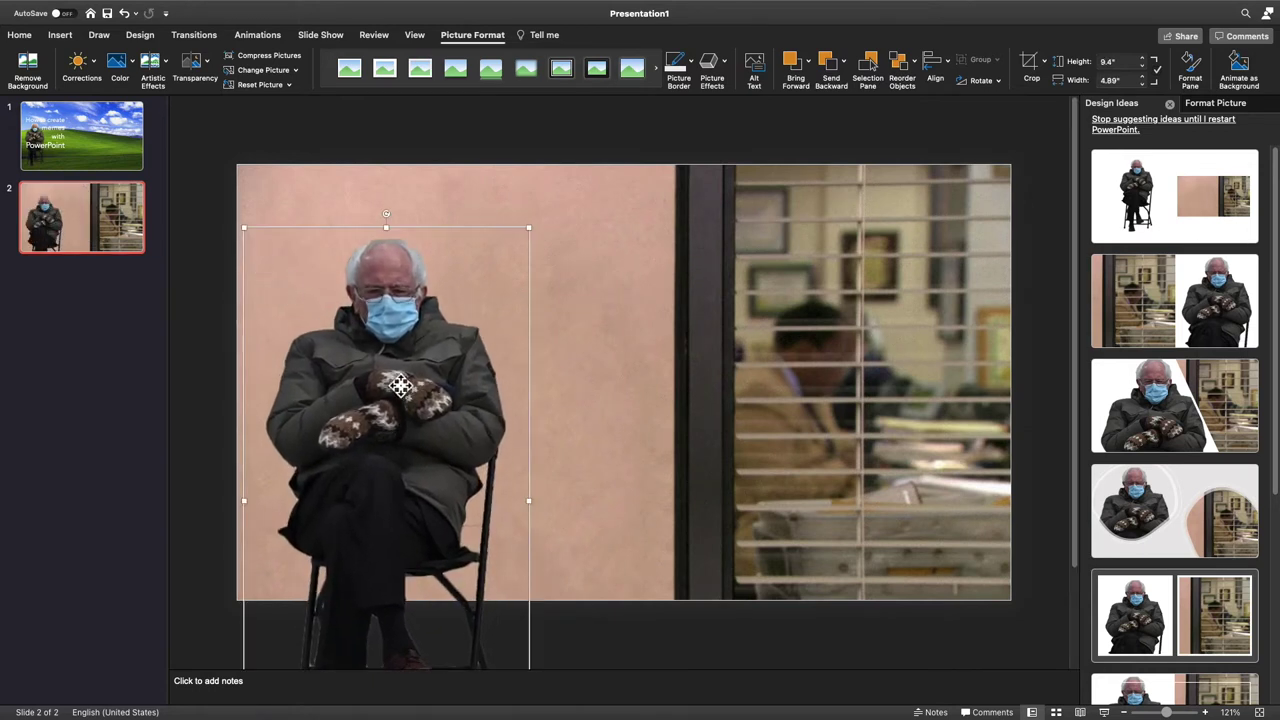
{"action": "left_click_drag", "start_coordinate": [389, 383], "coordinate": [446, 418]}
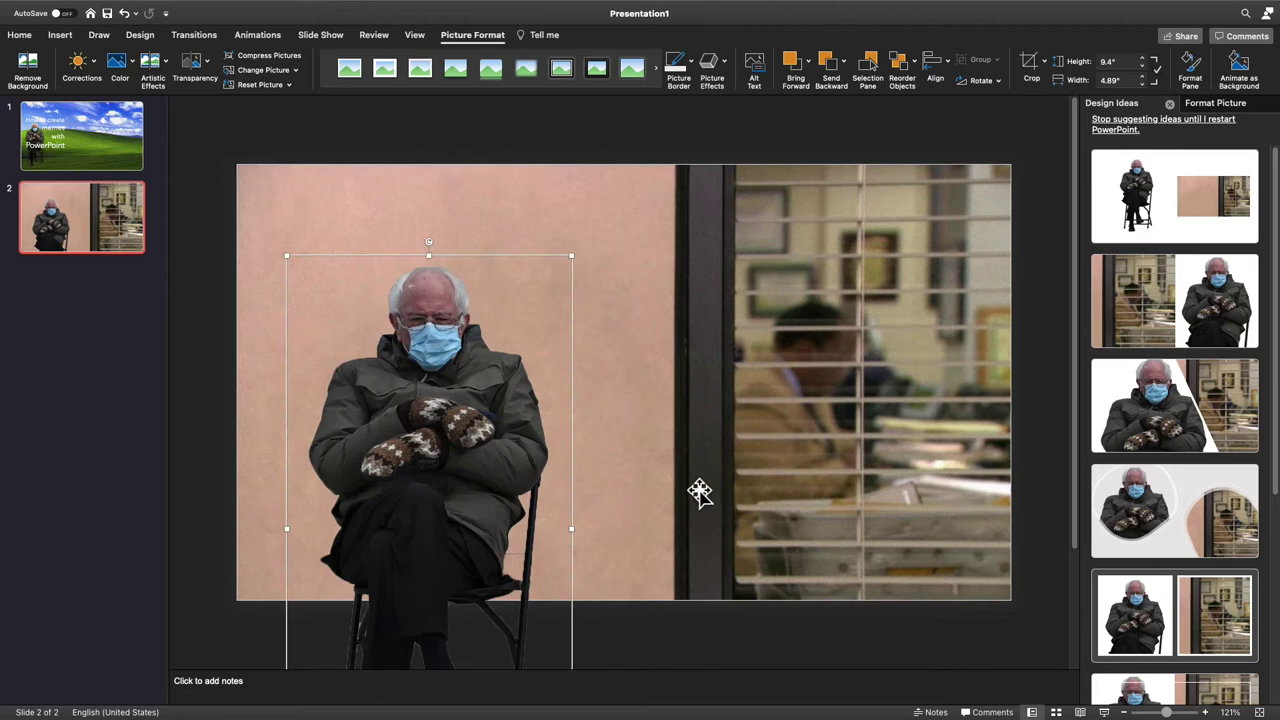
{"action": "left_click", "coordinate": [756, 648]}
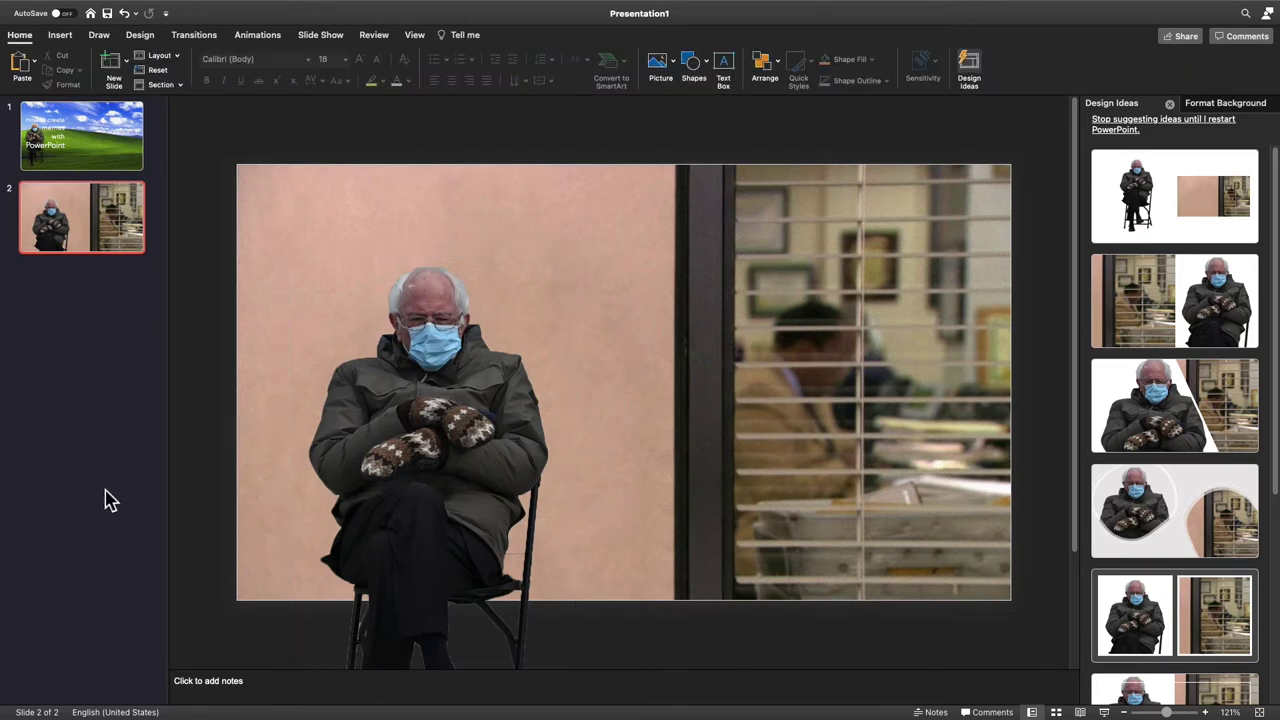
Give the Bernie cutout an outer shadow with 29 pt blur and a 281° angle.
{"action": "left_click", "coordinate": [405, 432]}
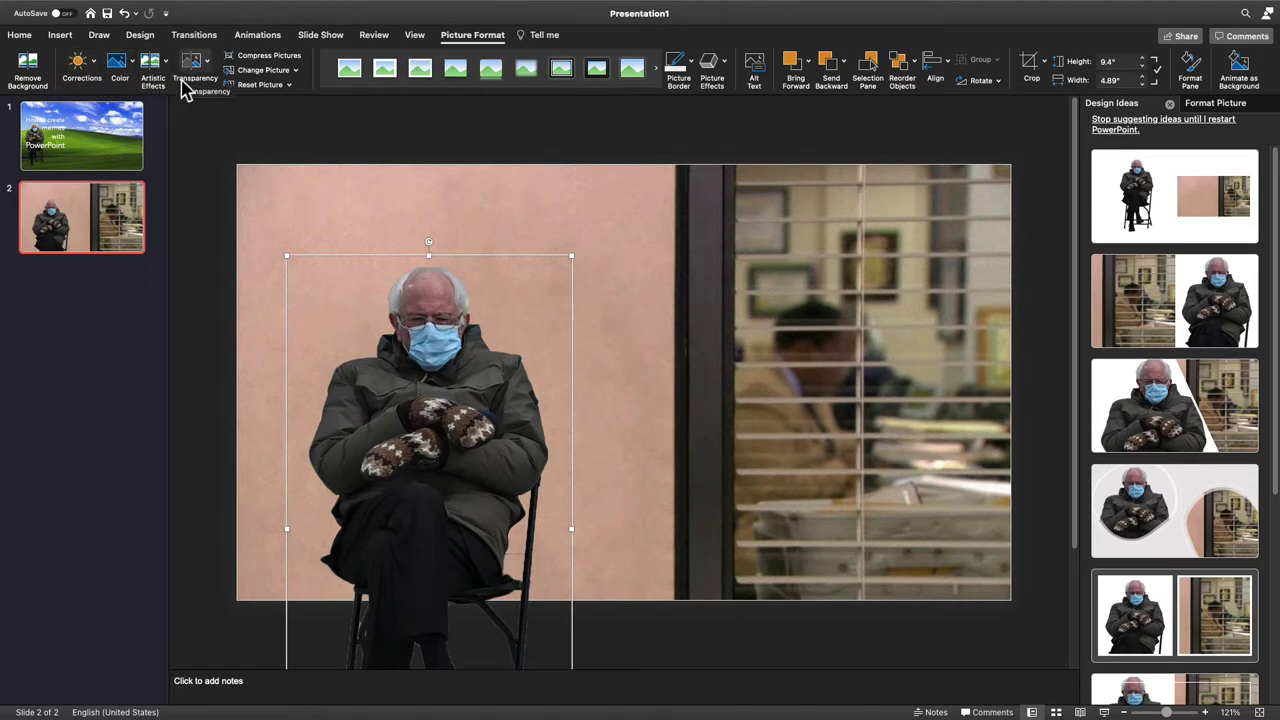
{"action": "left_click", "coordinate": [724, 68]}
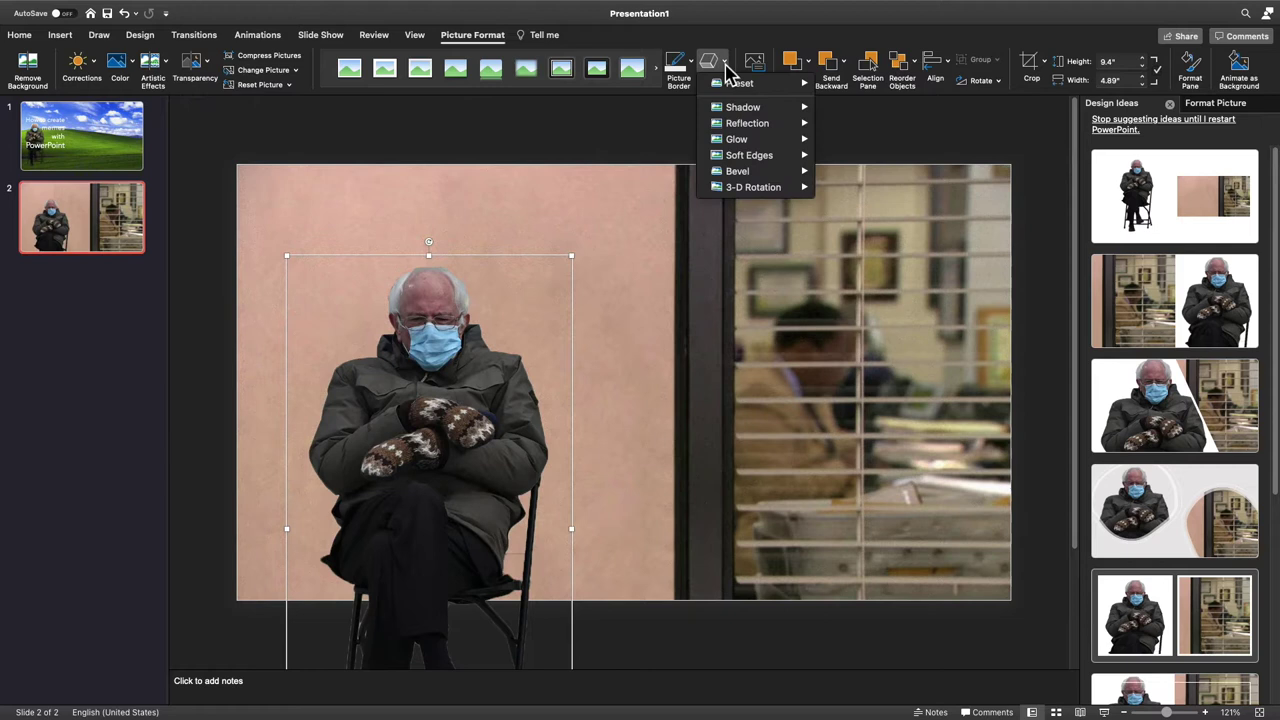
{"action": "mouse_move", "coordinate": [747, 108]}
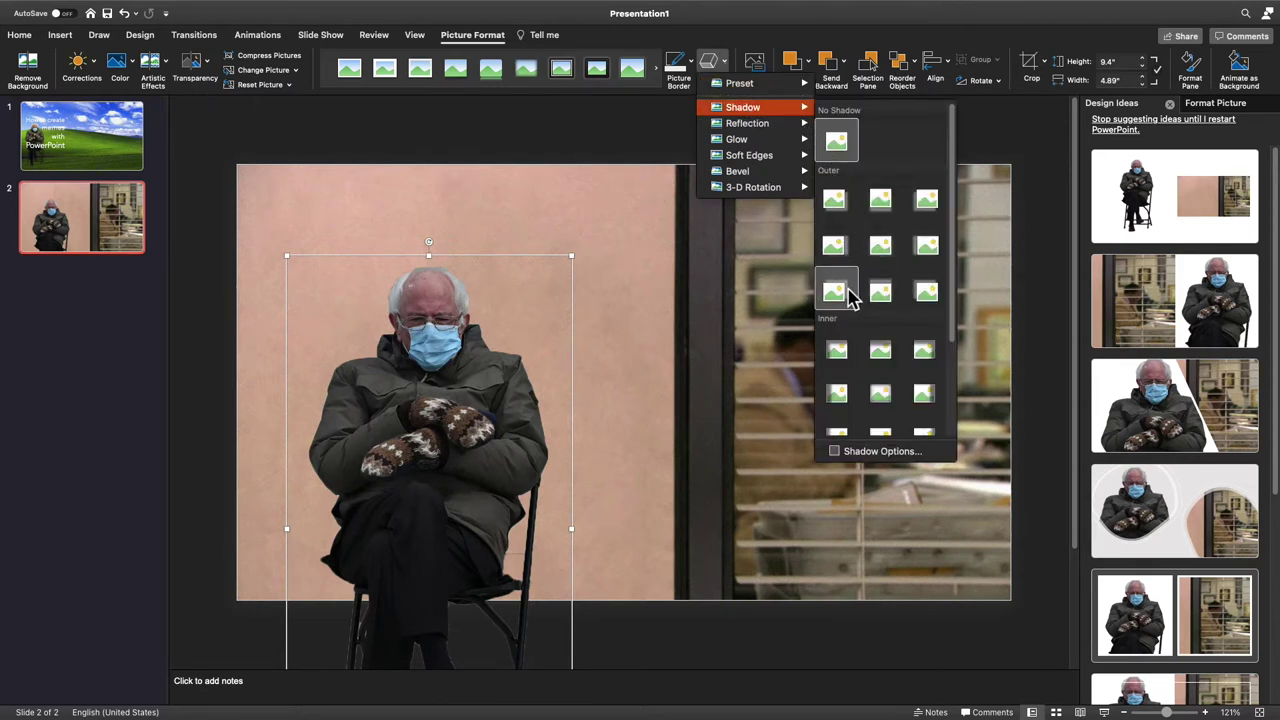
{"action": "left_click", "coordinate": [848, 291]}
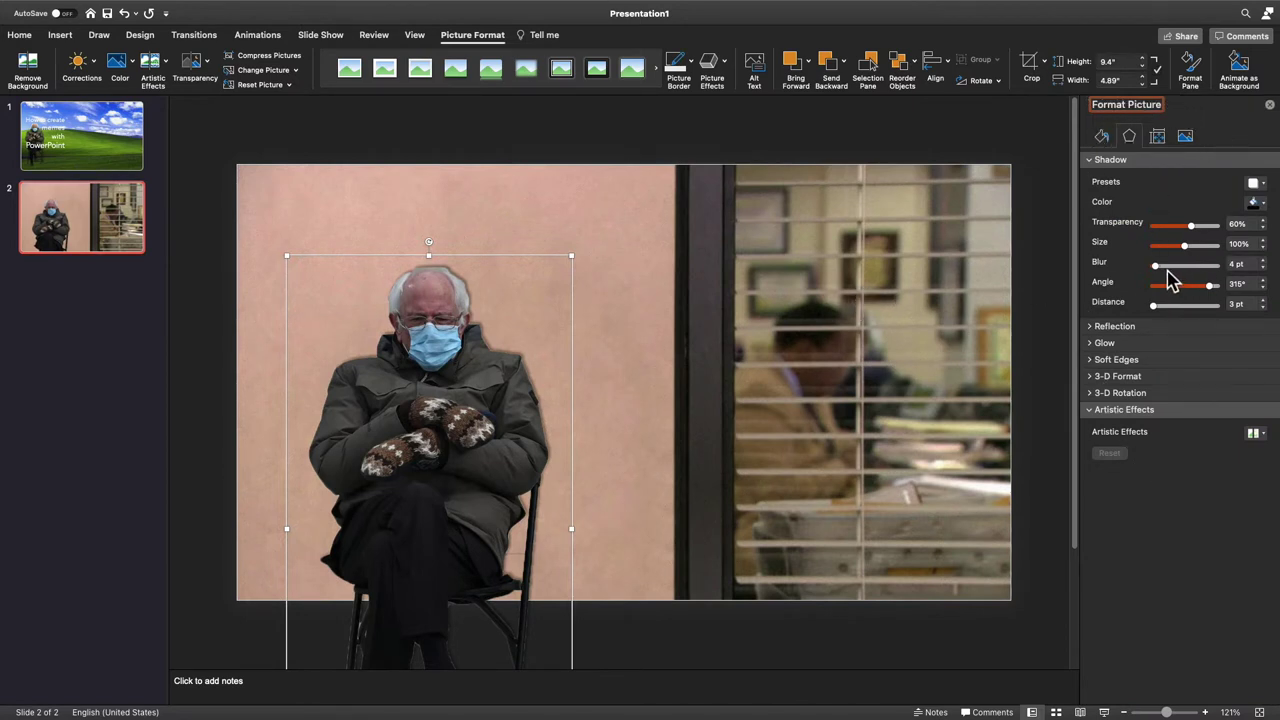
{"action": "left_click_drag", "start_coordinate": [1158, 267], "coordinate": [1175, 268]}
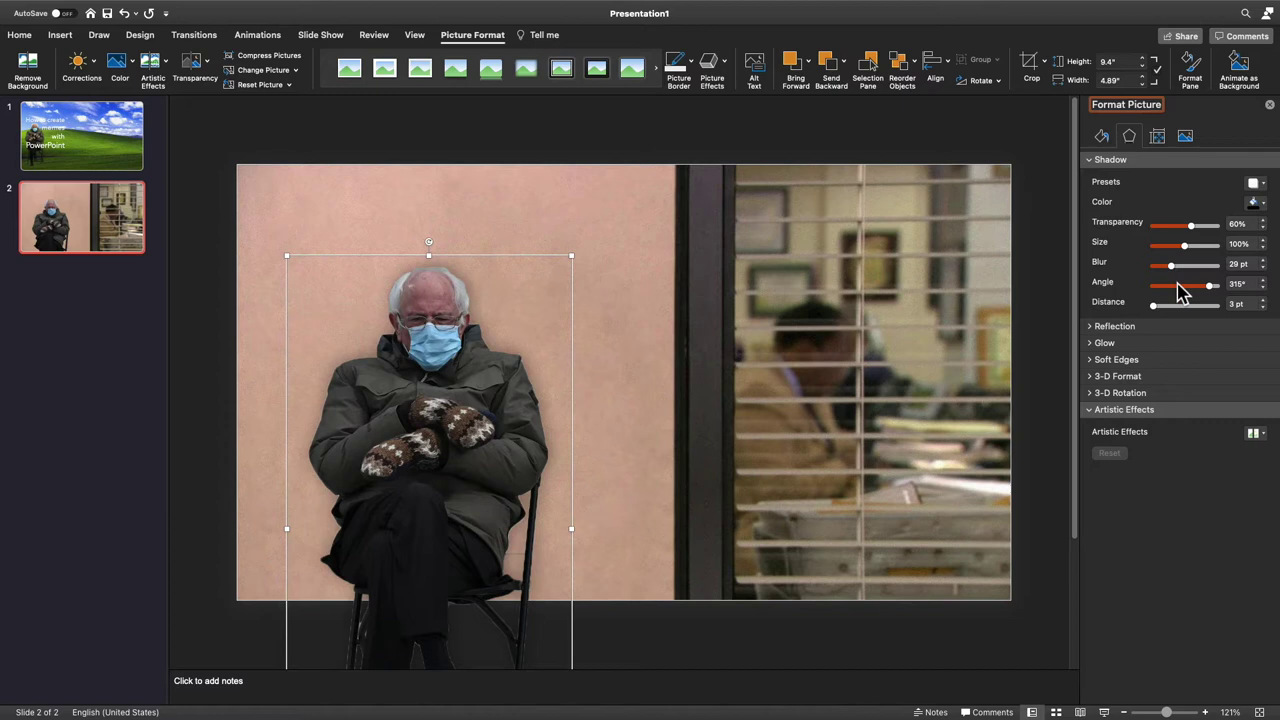
{"action": "left_click_drag", "start_coordinate": [1214, 292], "coordinate": [1206, 297]}
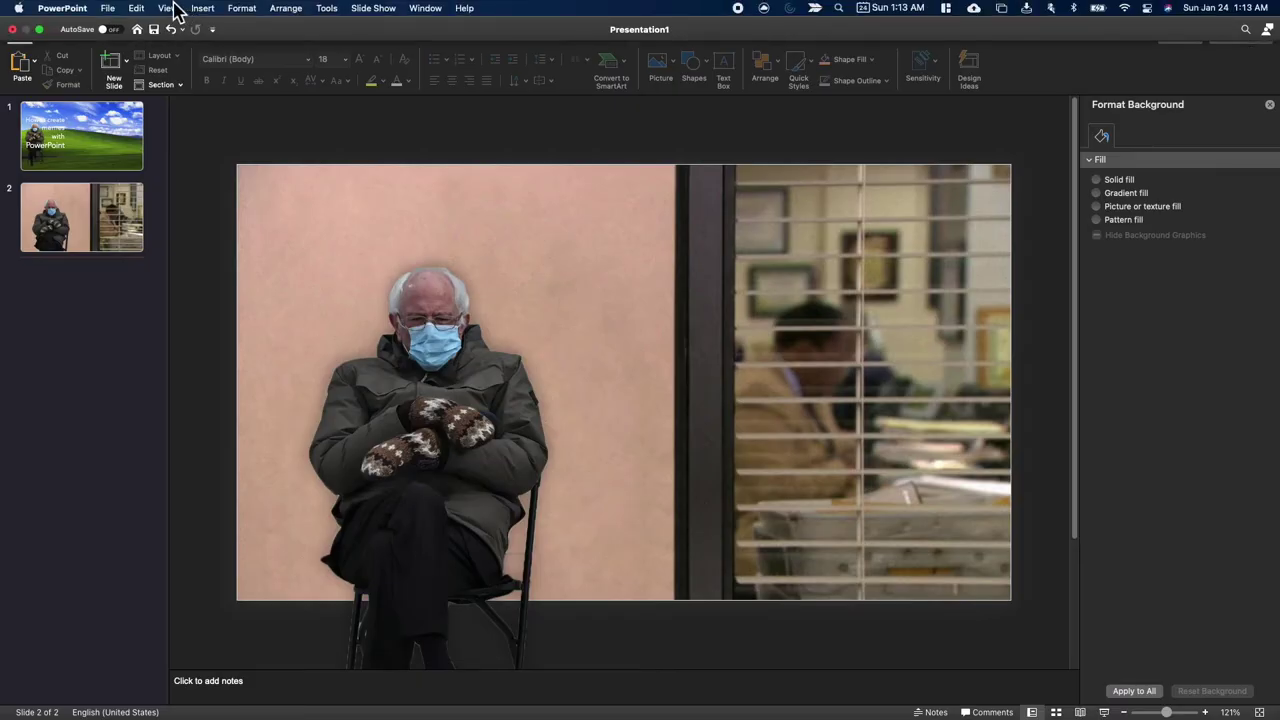
Export only the current slide as the 1440×1080 JPEG 'Bernie Office Meme.jpg' in Downloads.
{"action": "left_click", "coordinate": [107, 9]}
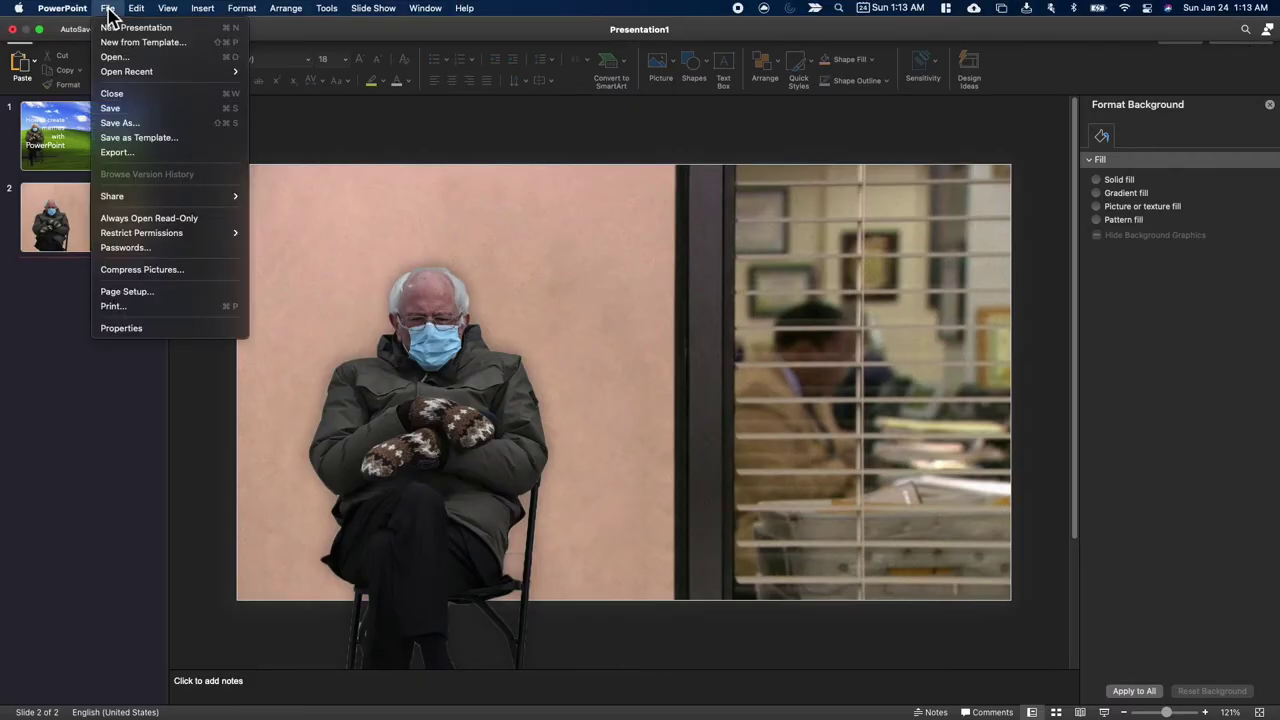
{"action": "left_click", "coordinate": [122, 162]}
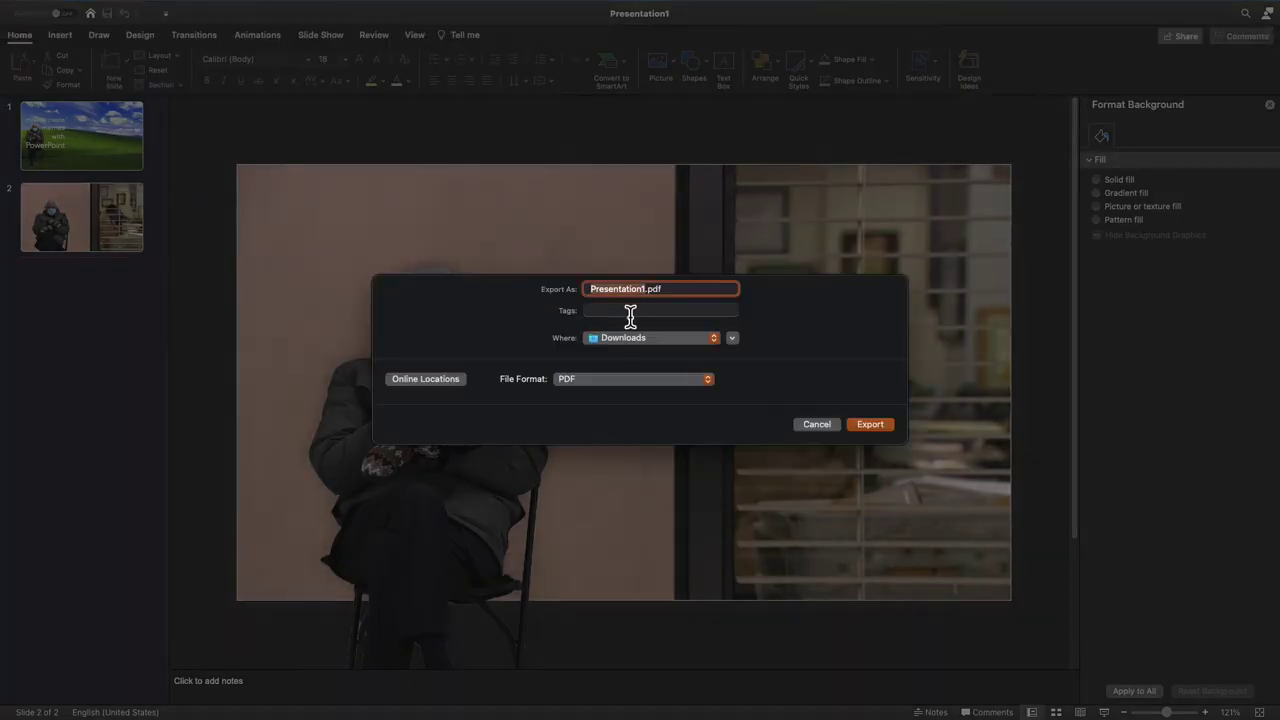
{"action": "left_click", "coordinate": [628, 381]}
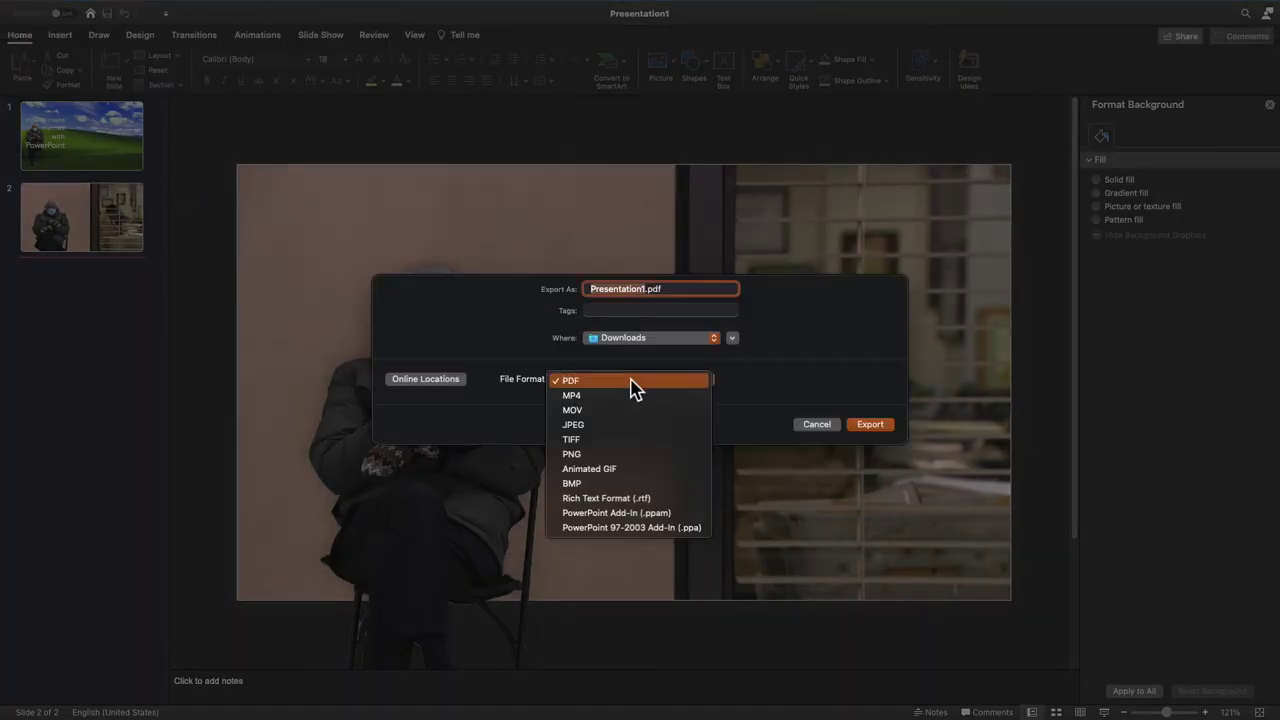
{"action": "left_click", "coordinate": [588, 430]}
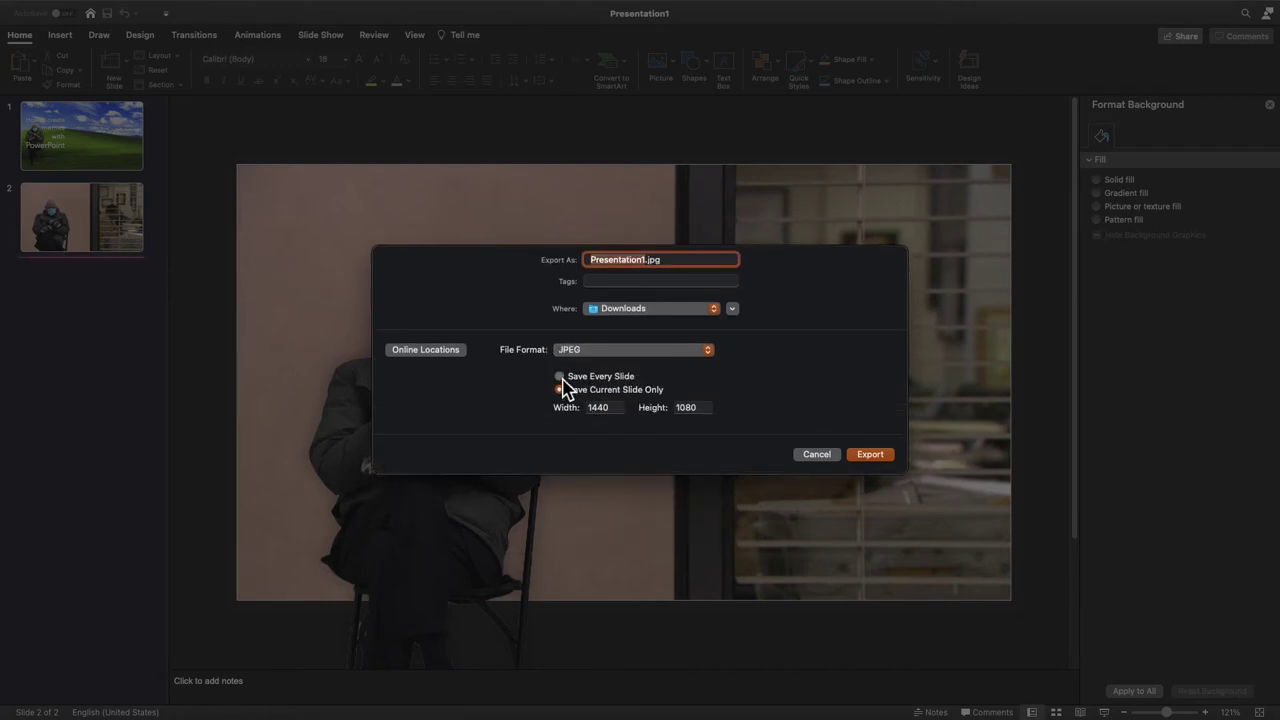
{"action": "left_click", "coordinate": [559, 377]}
{"action": "type", "text": "Bernie Office Meme"}
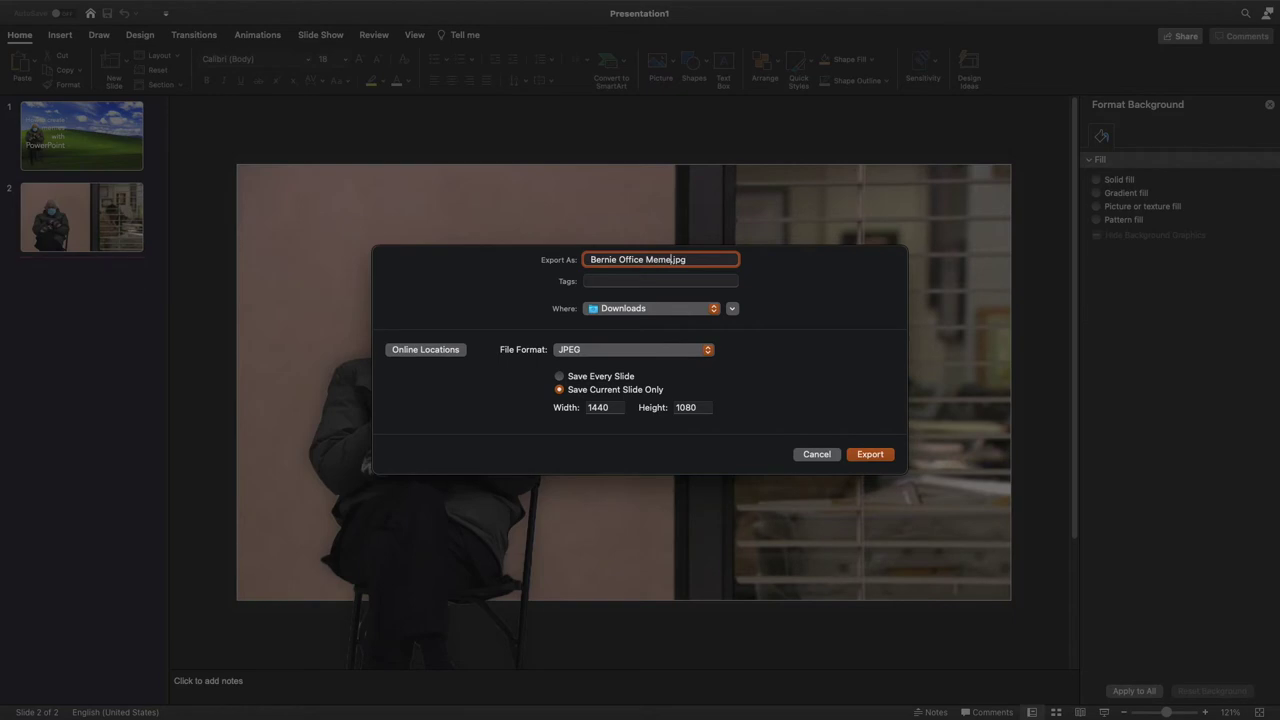
{"action": "left_click", "coordinate": [870, 457]}
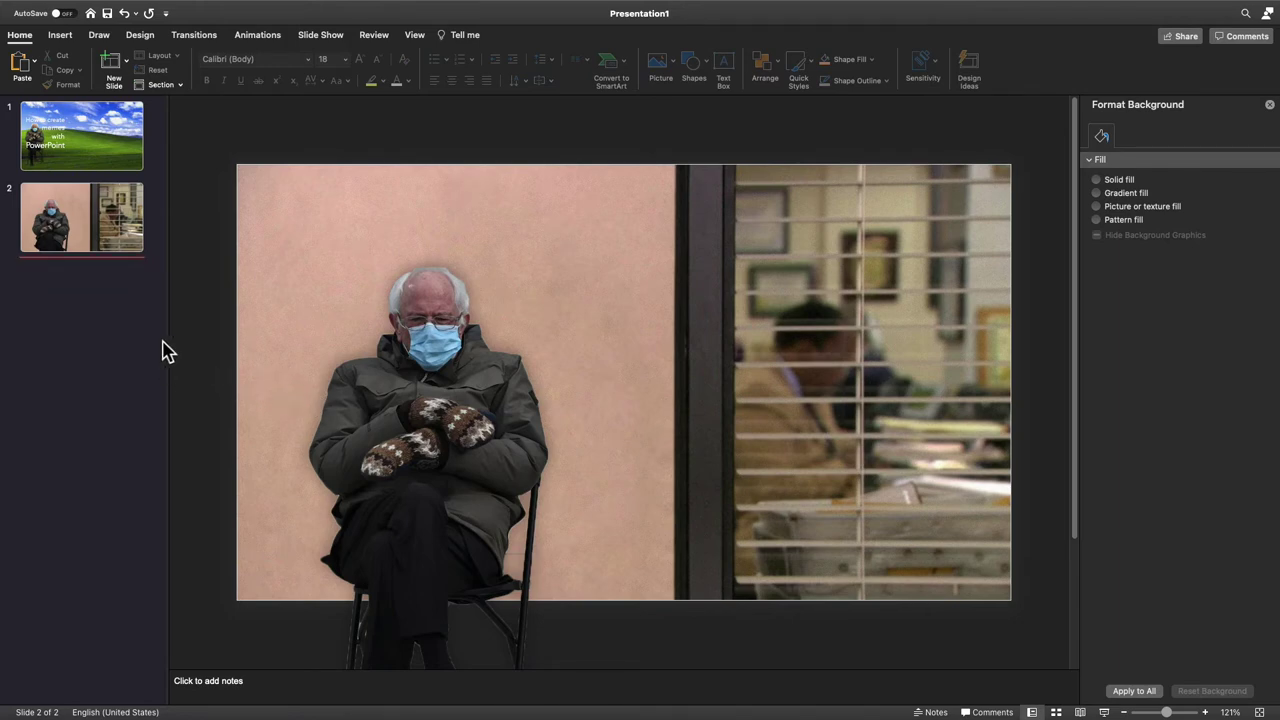
Copy the first Office cast group photo from the 'the office tv show' results in Chrome.
{"action": "key", "text": "ctrl+Left"}
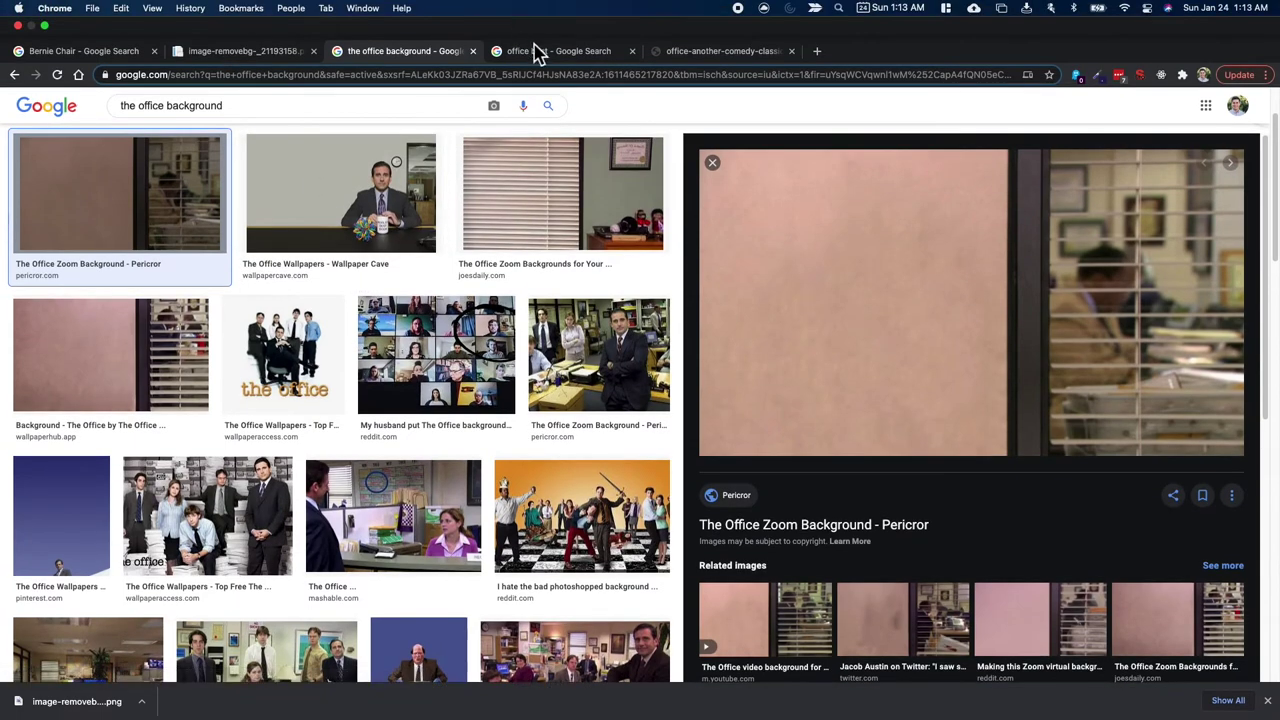
{"action": "left_click", "coordinate": [535, 55]}
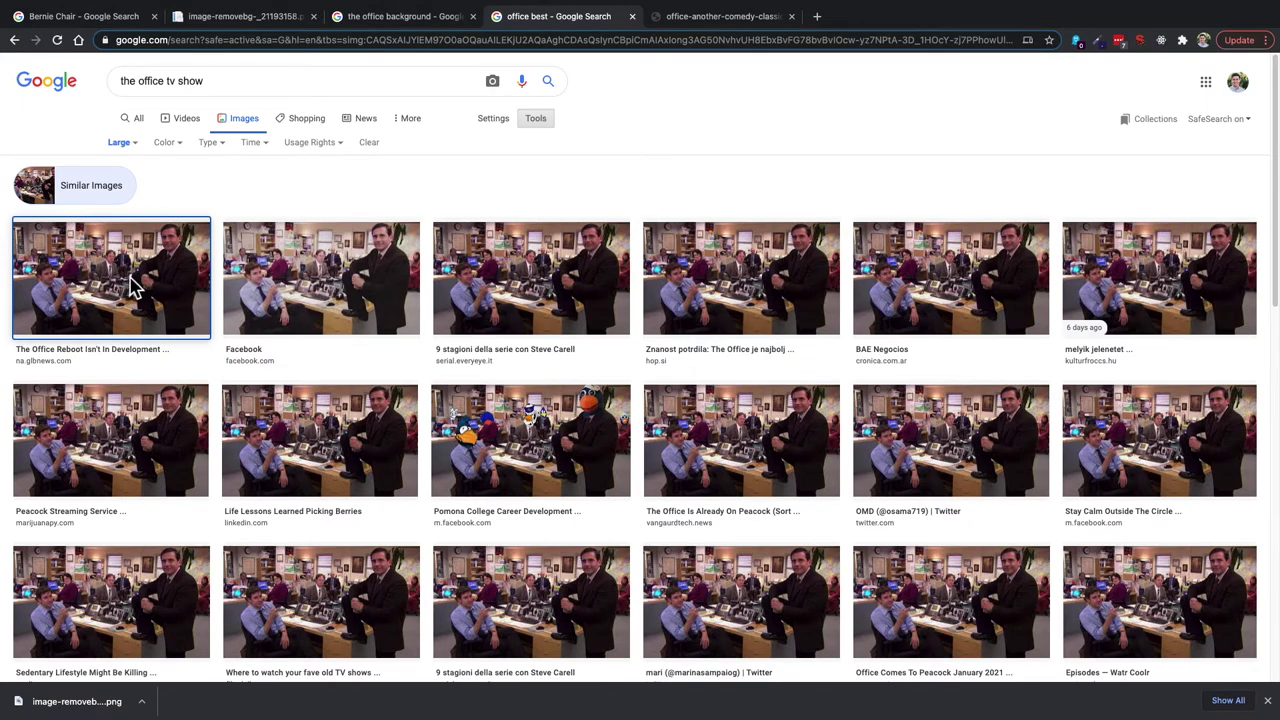
{"action": "left_click", "coordinate": [122, 292]}
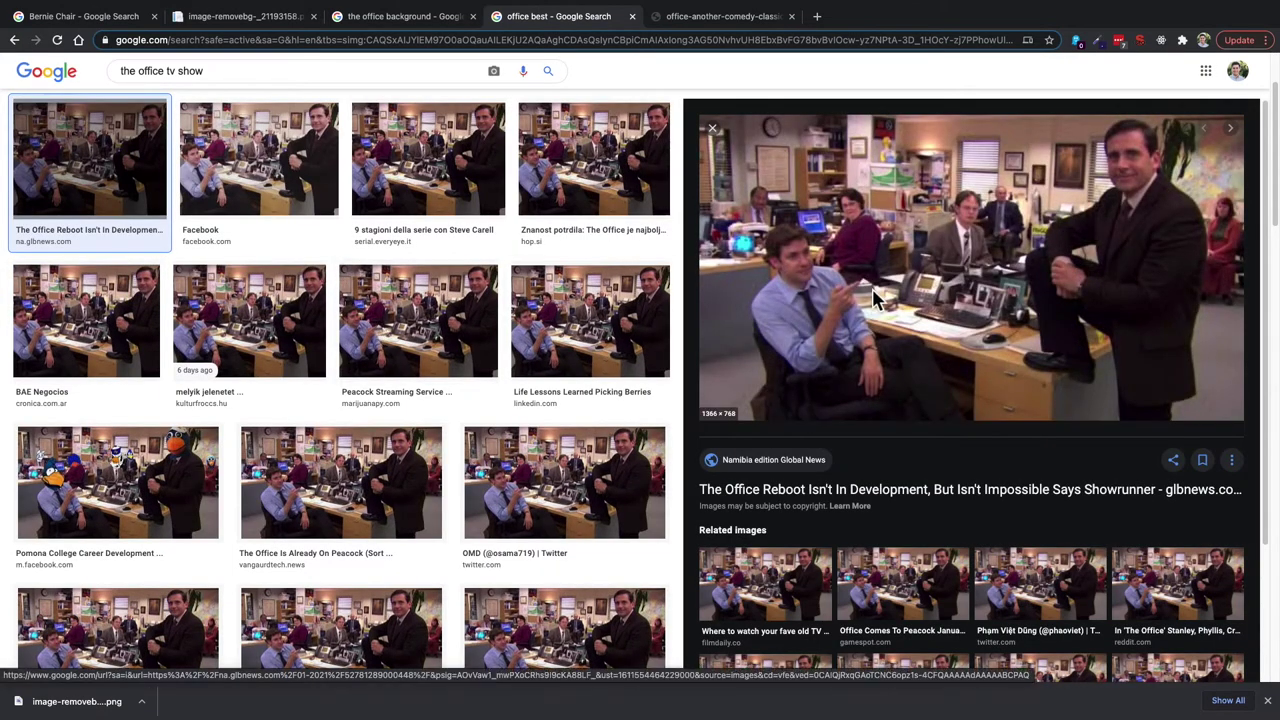
{"action": "right_click", "coordinate": [916, 263]}
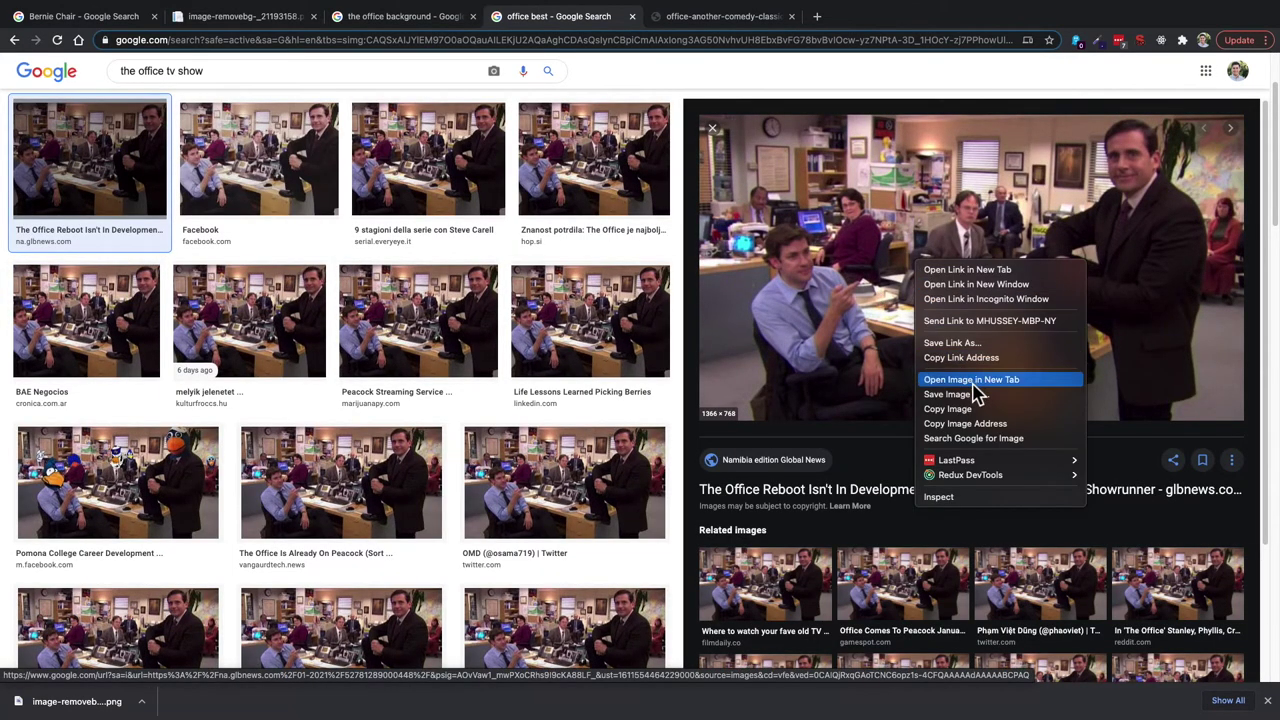
{"action": "left_click", "coordinate": [960, 409]}
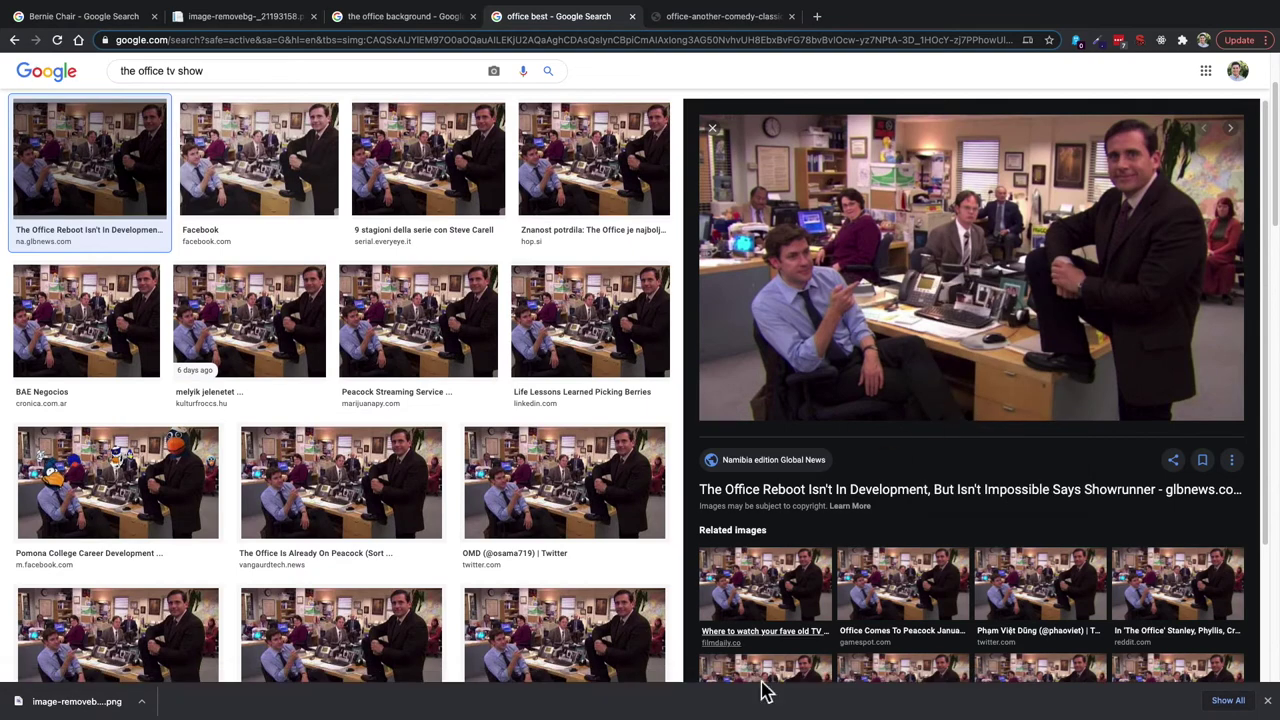
Add a blank third slide and paste the Office cast group photo to fill it.
{"action": "mouse_move", "coordinate": [760, 700]}
{"action": "left_click", "coordinate": [622, 695]}
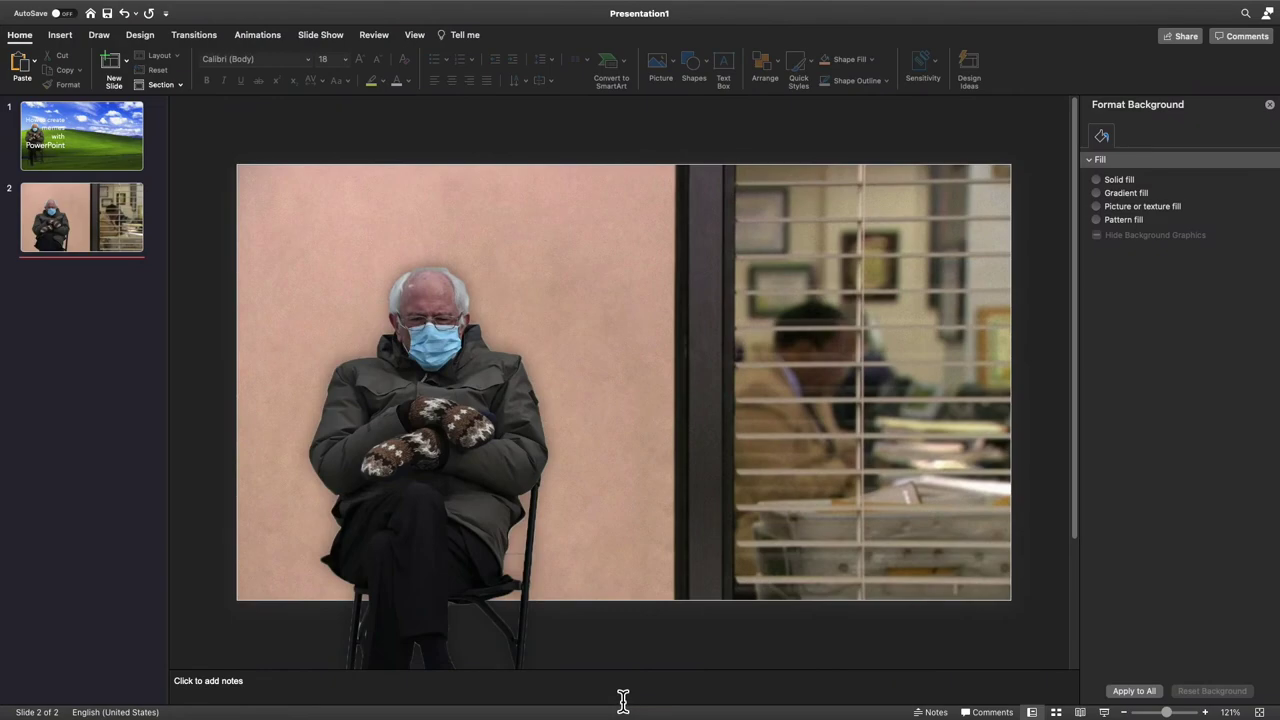
{"action": "left_click", "coordinate": [58, 38]}
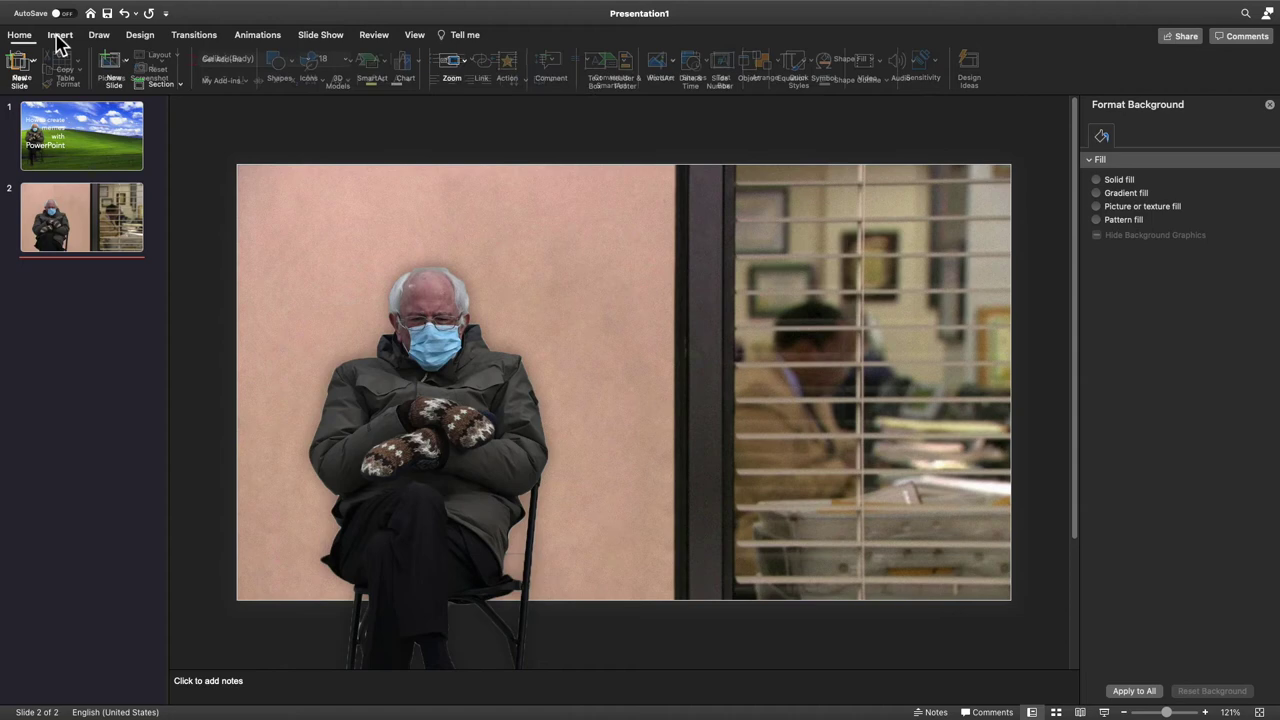
{"action": "left_click", "coordinate": [34, 60]}
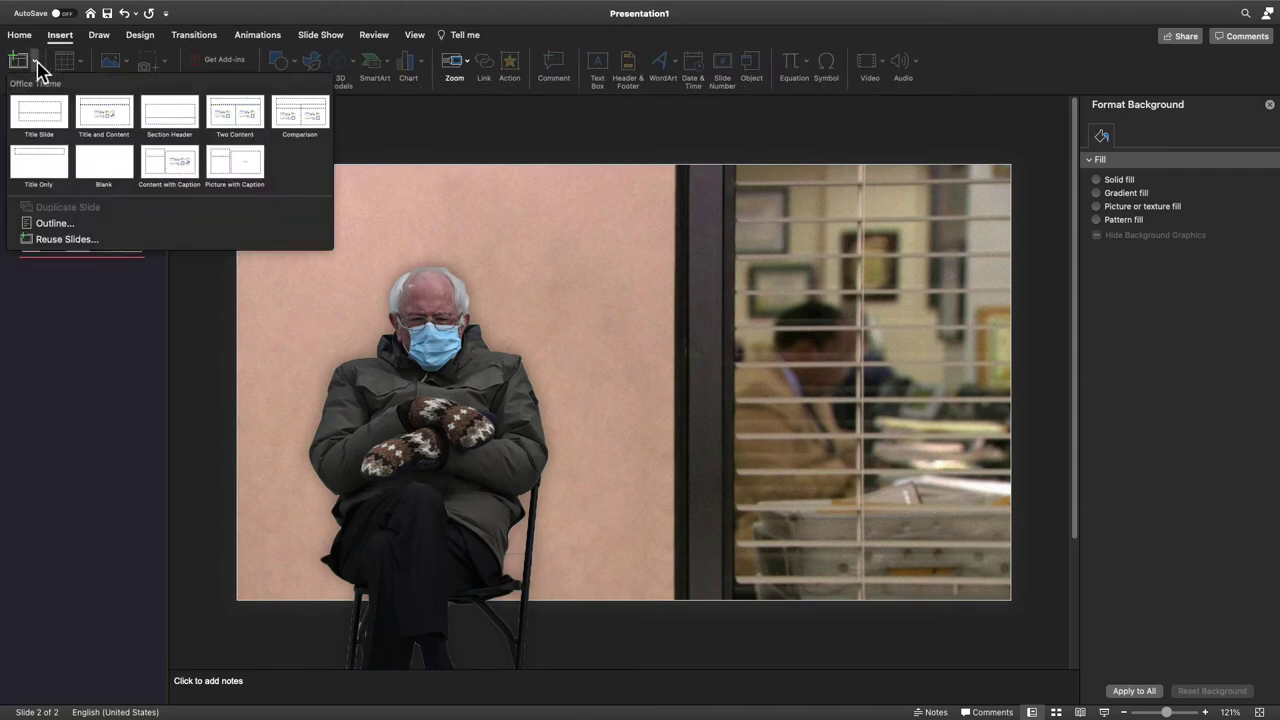
{"action": "left_click", "coordinate": [106, 172]}
{"action": "right_click", "coordinate": [540, 418]}
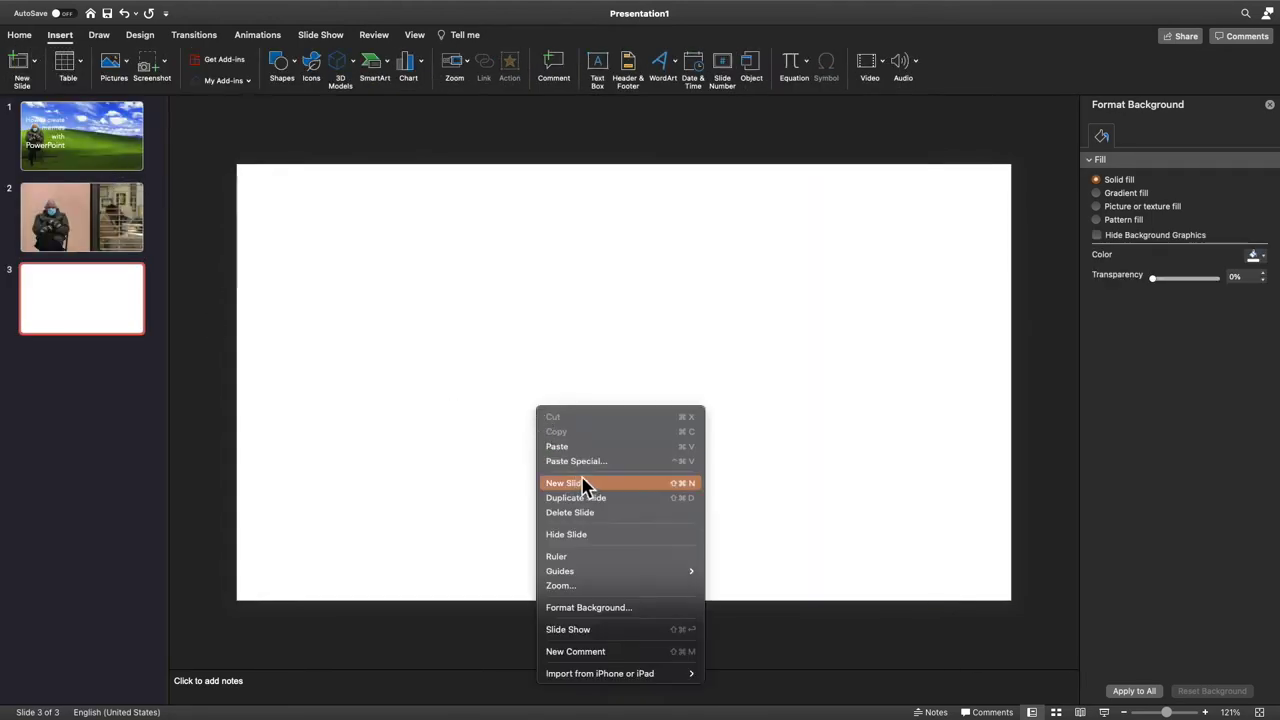
{"action": "left_click", "coordinate": [578, 447]}
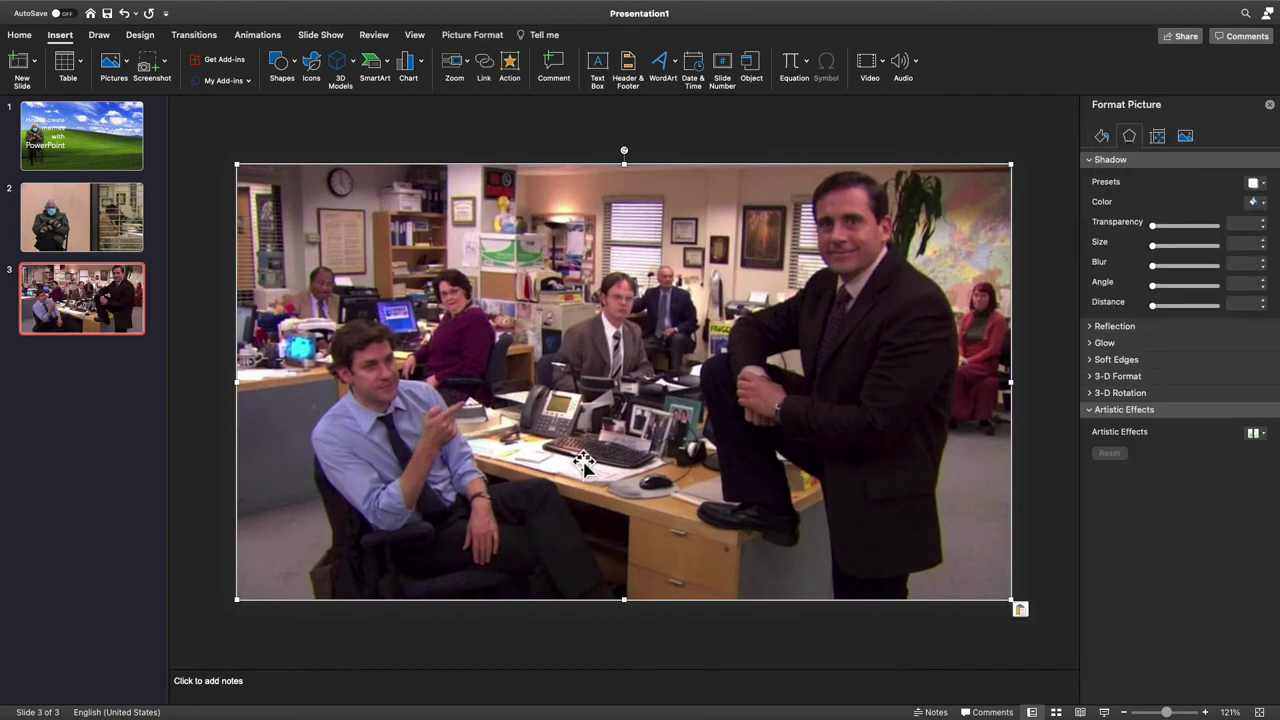
{"action": "left_click", "coordinate": [843, 651]}
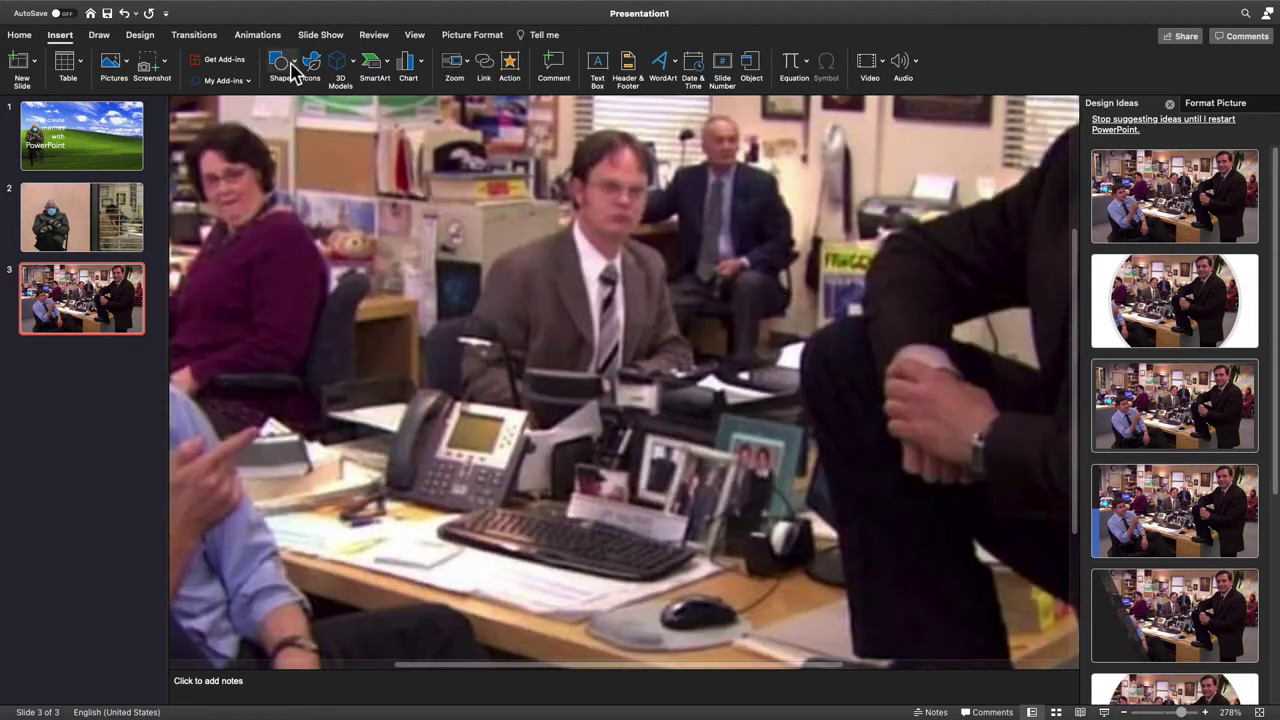
Trace a freeform shape over the back wall and chair between the woman in maroon and the man in grey.
{"action": "left_click", "coordinate": [296, 72]}
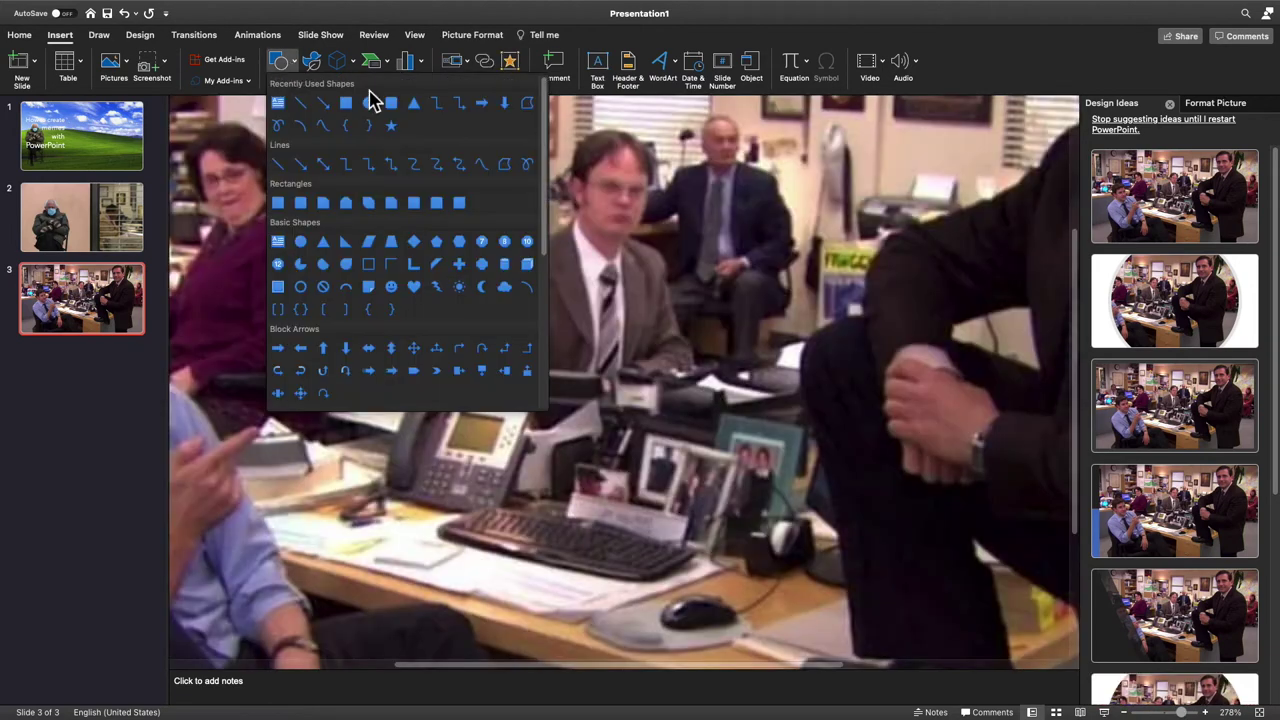
{"action": "left_click", "coordinate": [527, 104]}
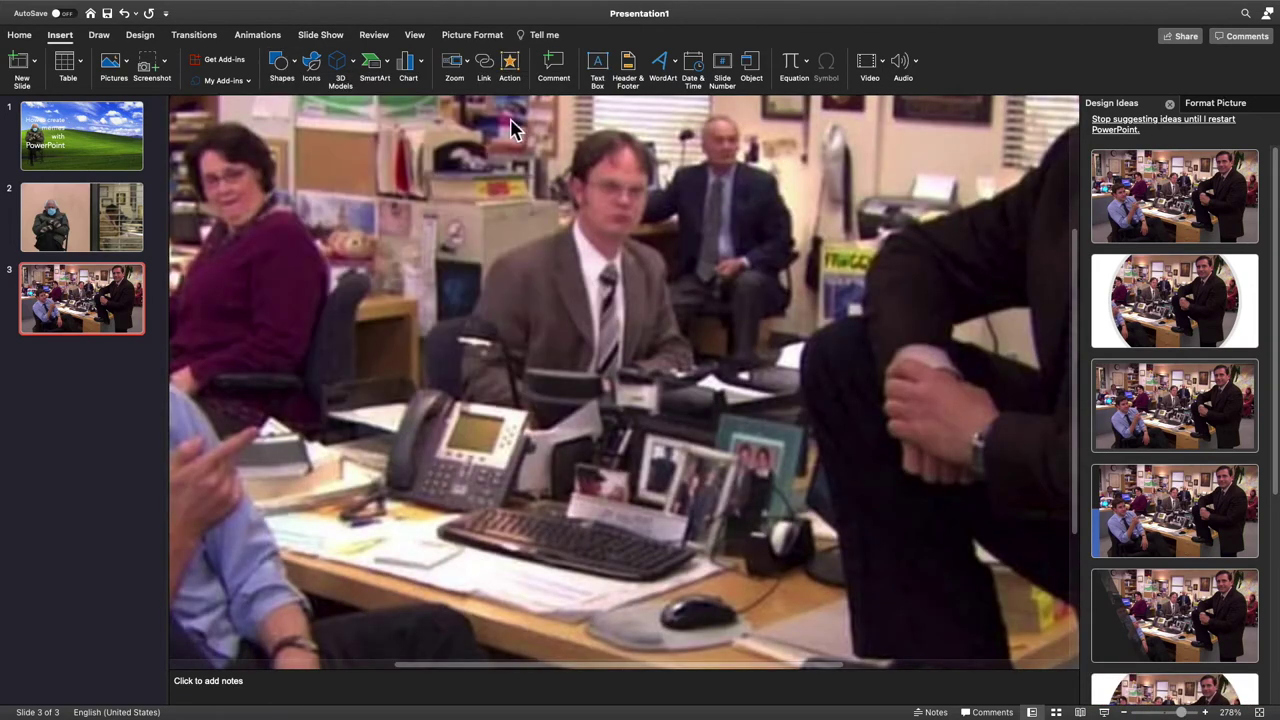
{"action": "left_click", "coordinate": [352, 283]}
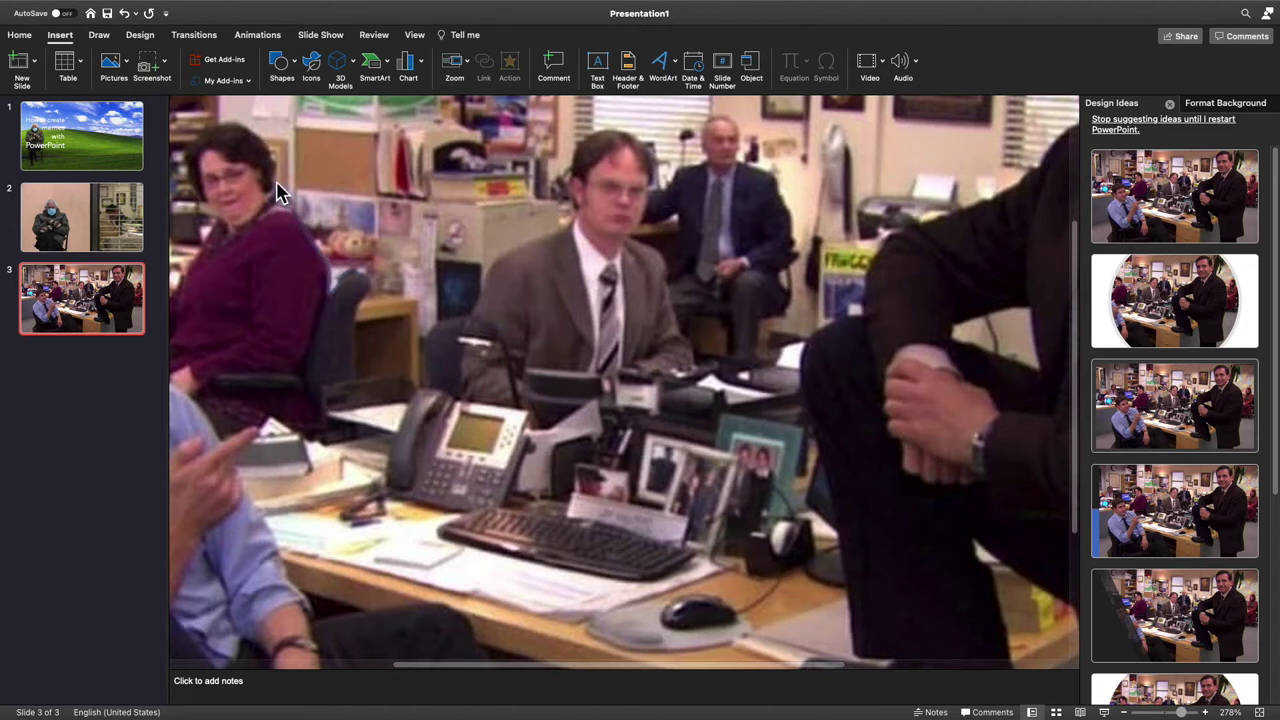
{"action": "left_click_drag", "start_coordinate": [272, 148], "coordinate": [309, 110]}
{"action": "left_click_drag", "start_coordinate": [509, 182], "coordinate": [502, 250]}
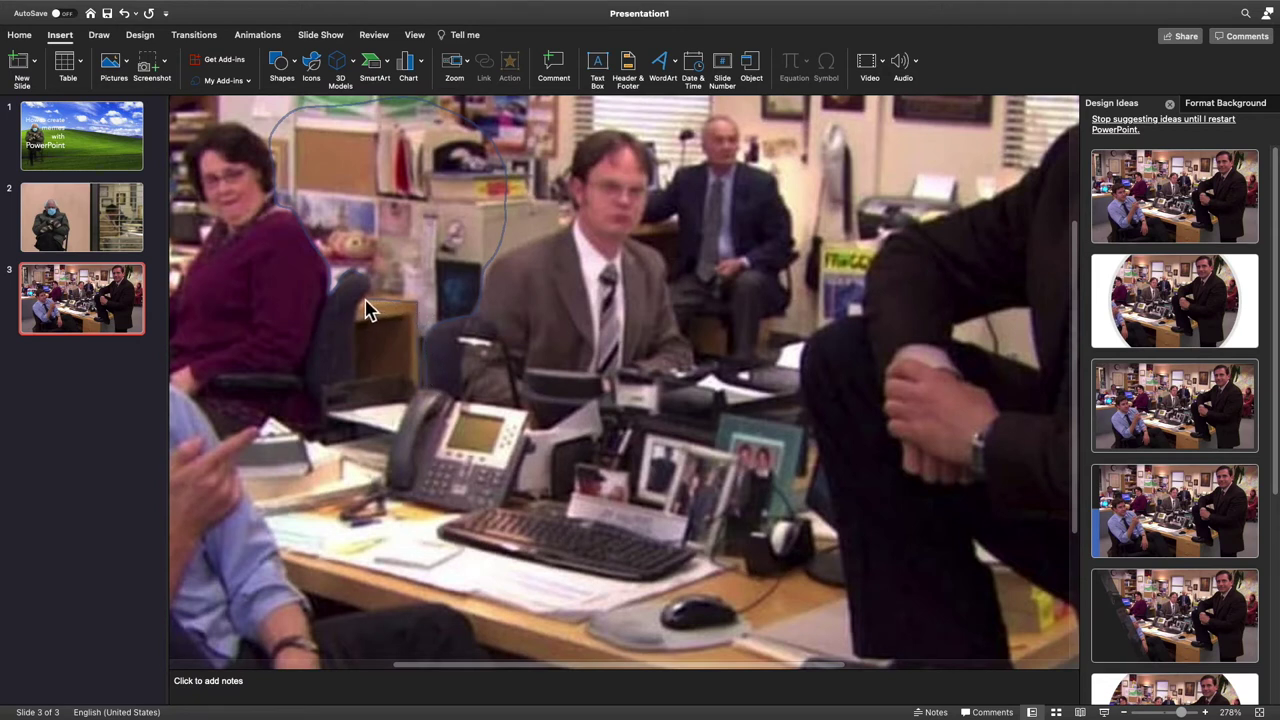
{"action": "left_click_drag", "start_coordinate": [375, 293], "coordinate": [370, 287]}
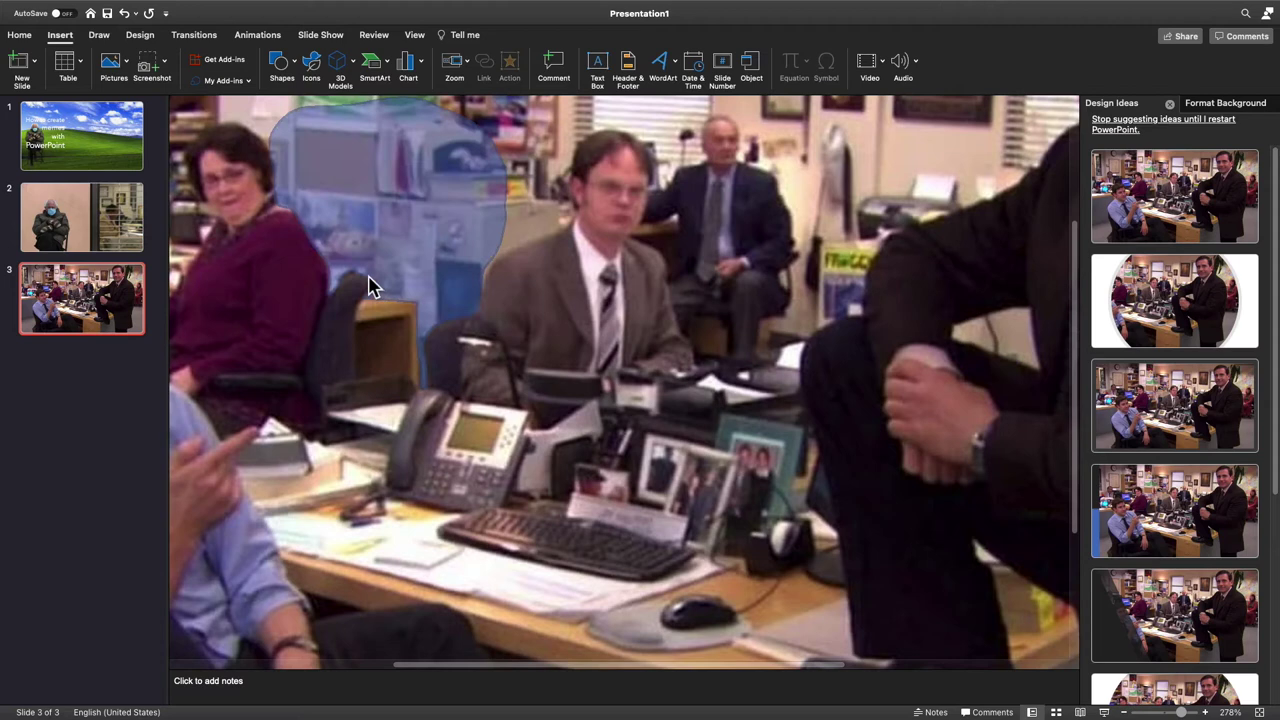
{"action": "double_click", "coordinate": [426, 306]}
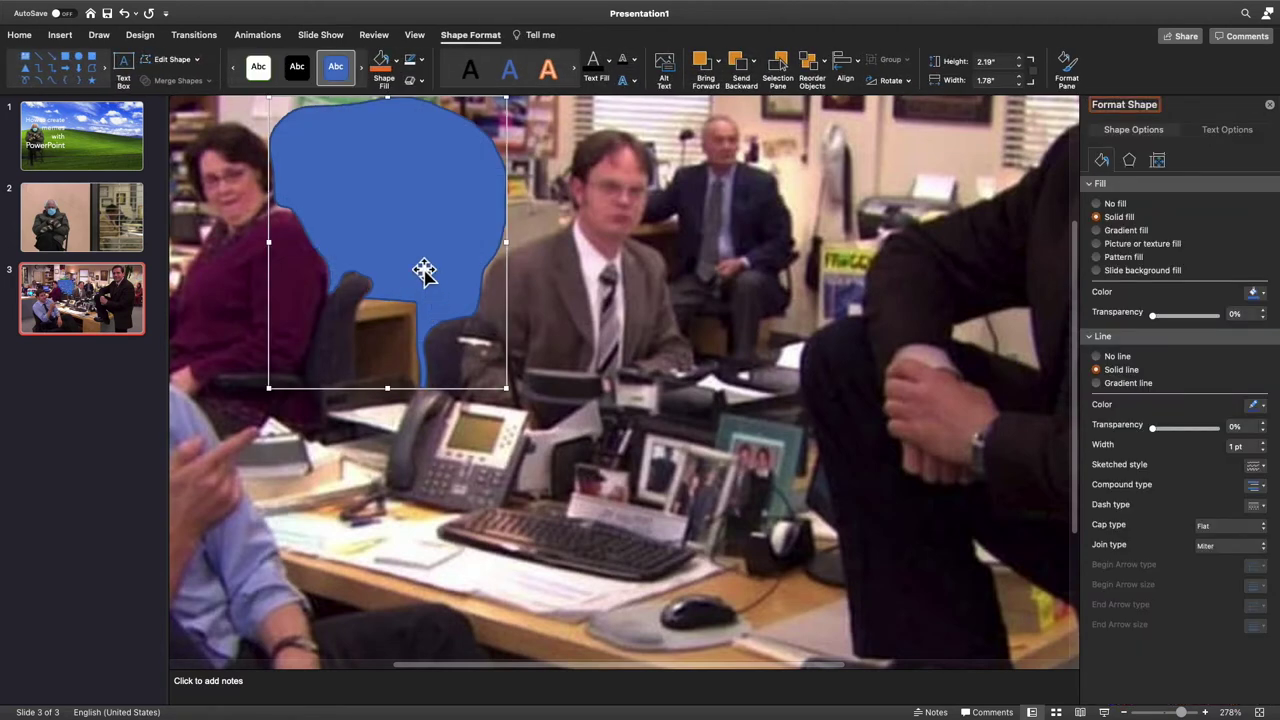
Remove the freeform shape's outline and fill it with the Bernie cutout PNG from Recents.
{"action": "left_click", "coordinate": [421, 60]}
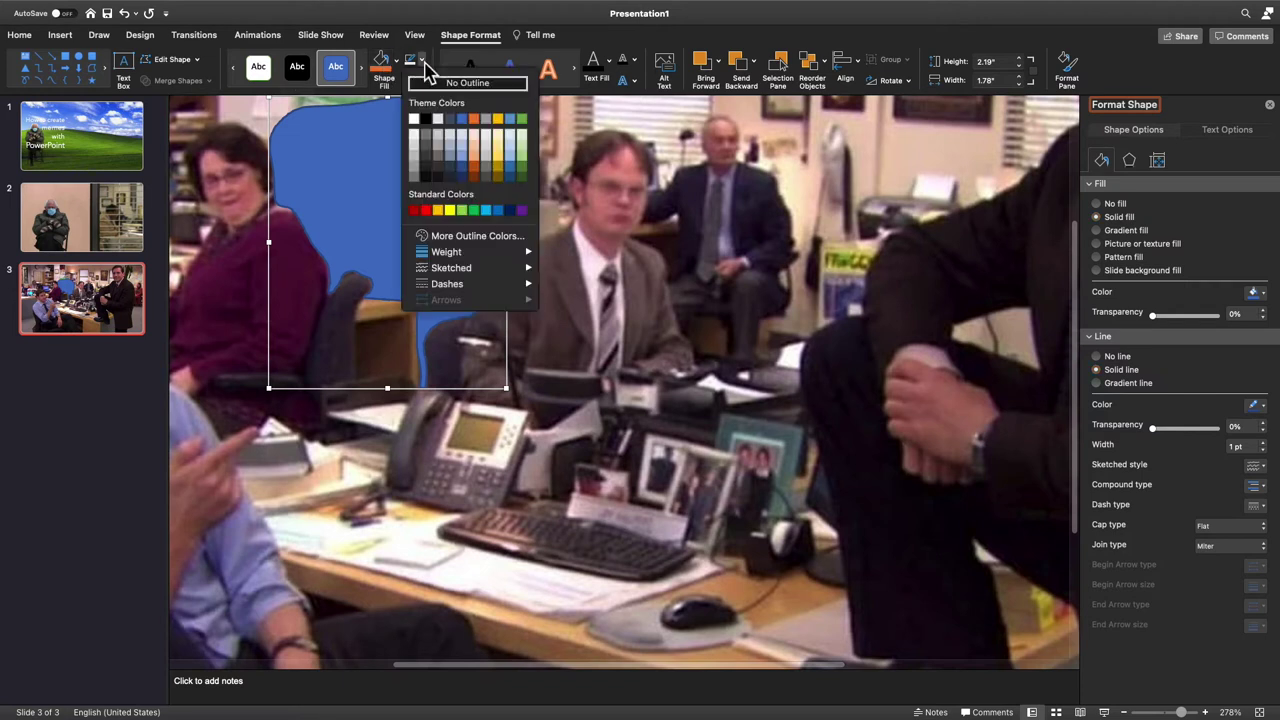
{"action": "left_click", "coordinate": [468, 86]}
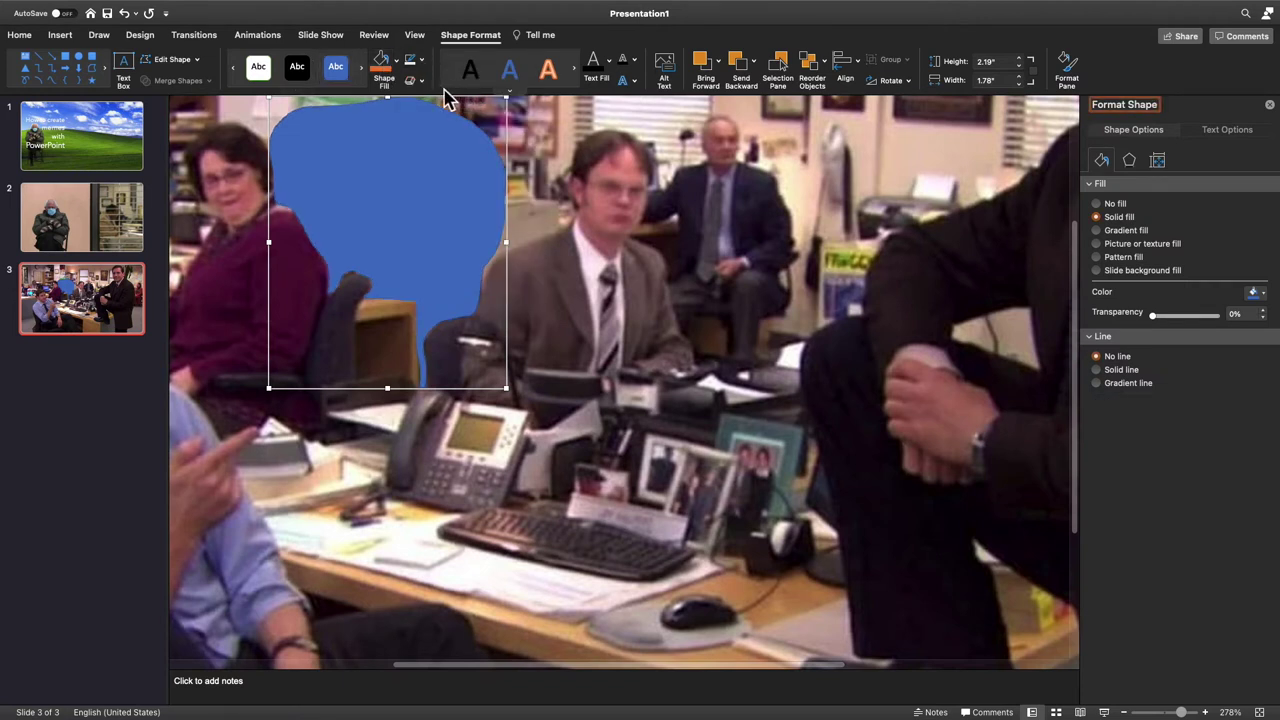
{"action": "left_click", "coordinate": [398, 62]}
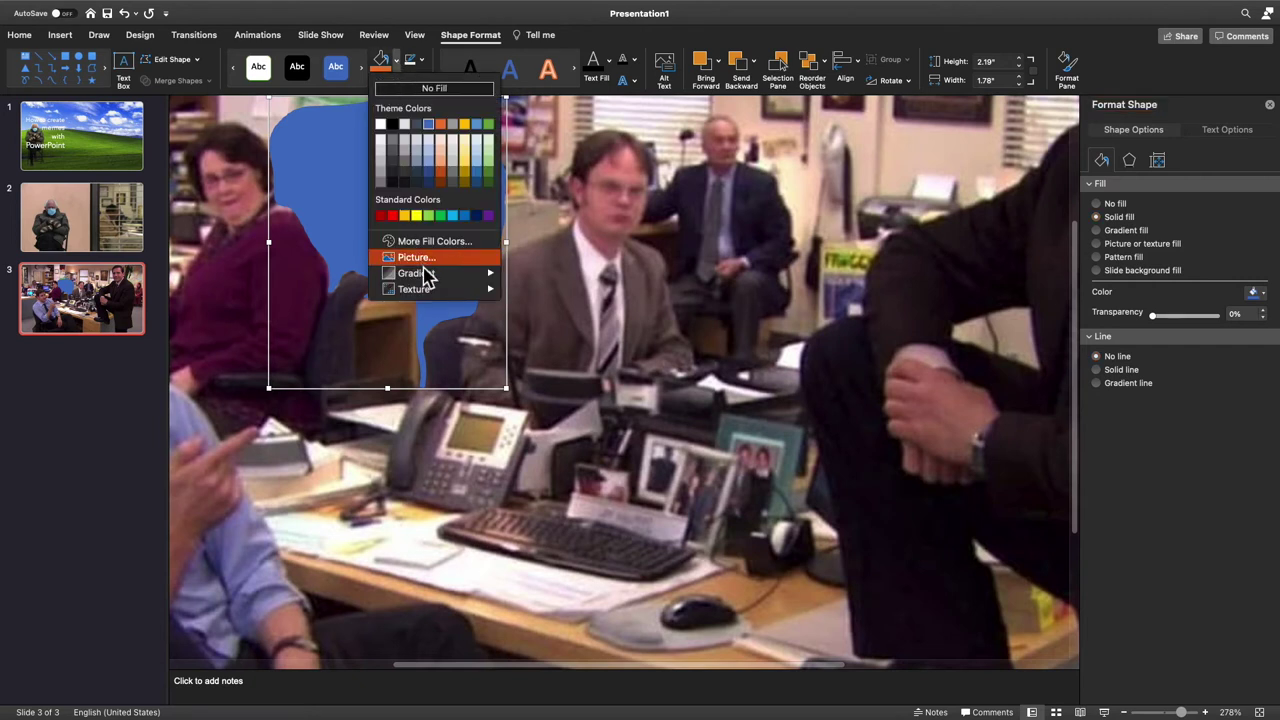
{"action": "left_click", "coordinate": [416, 257]}
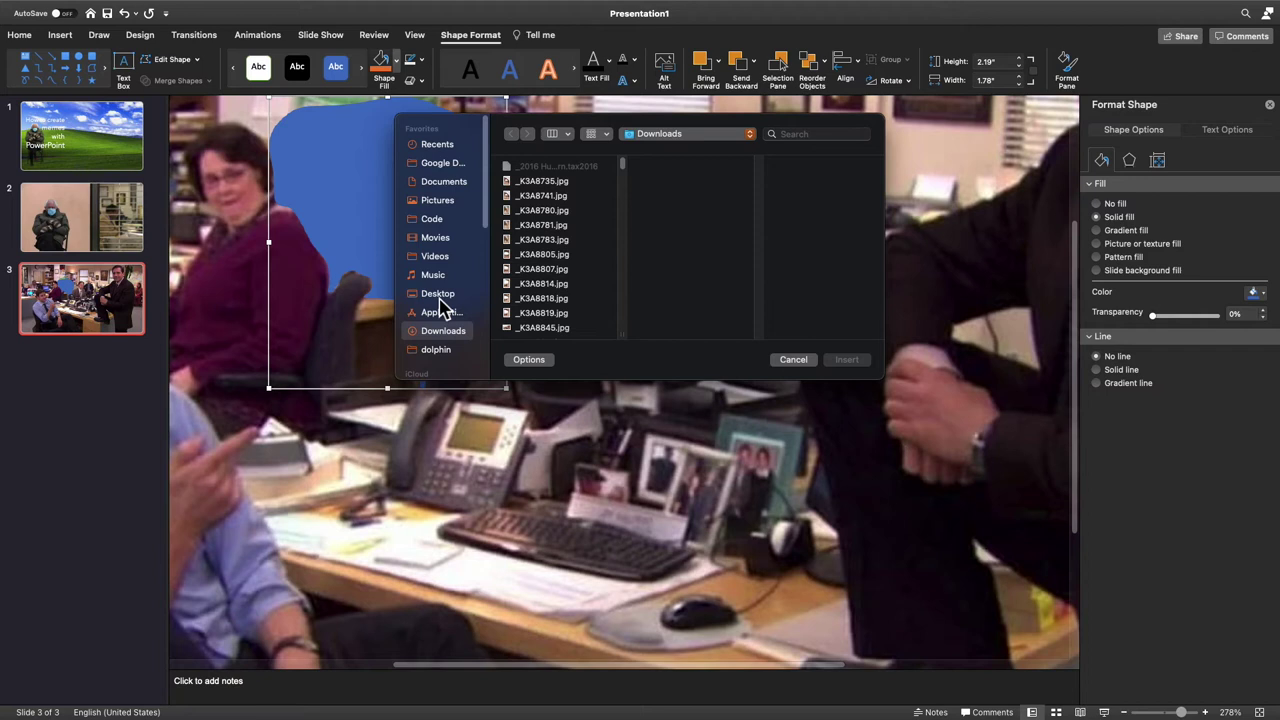
{"action": "left_click", "coordinate": [439, 147]}
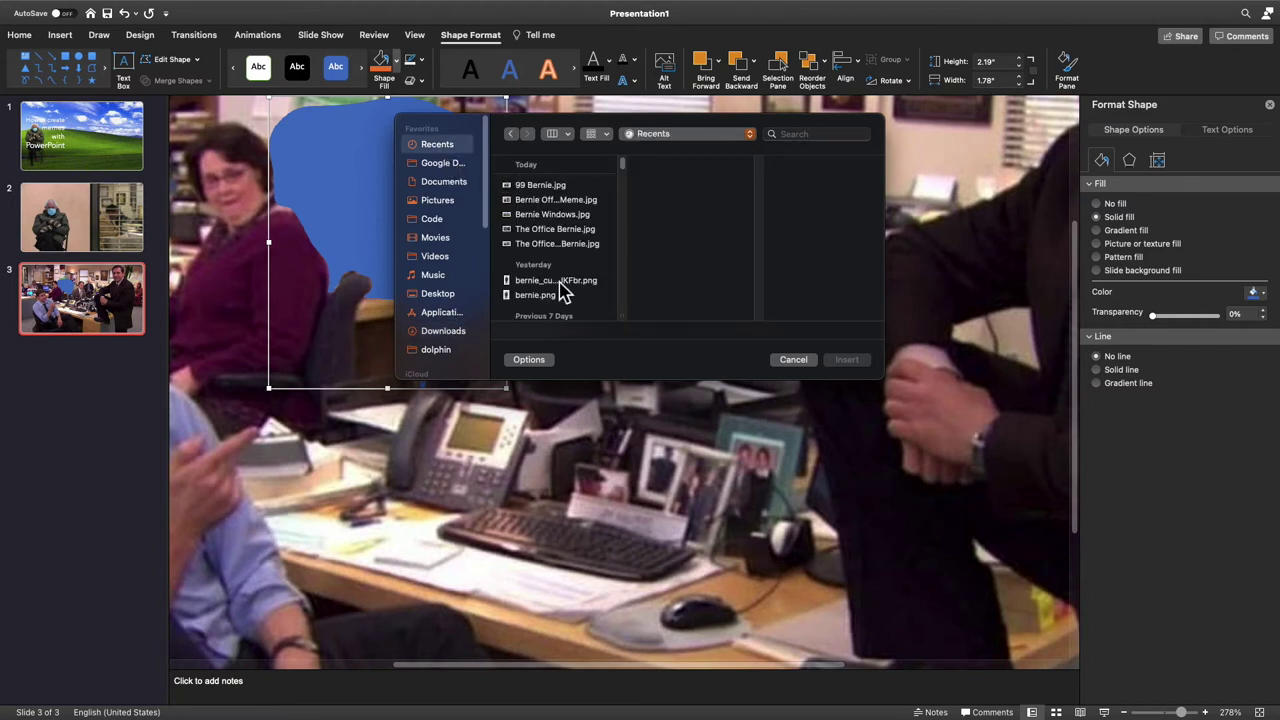
{"action": "left_click", "coordinate": [558, 282]}
{"action": "left_click", "coordinate": [853, 366]}
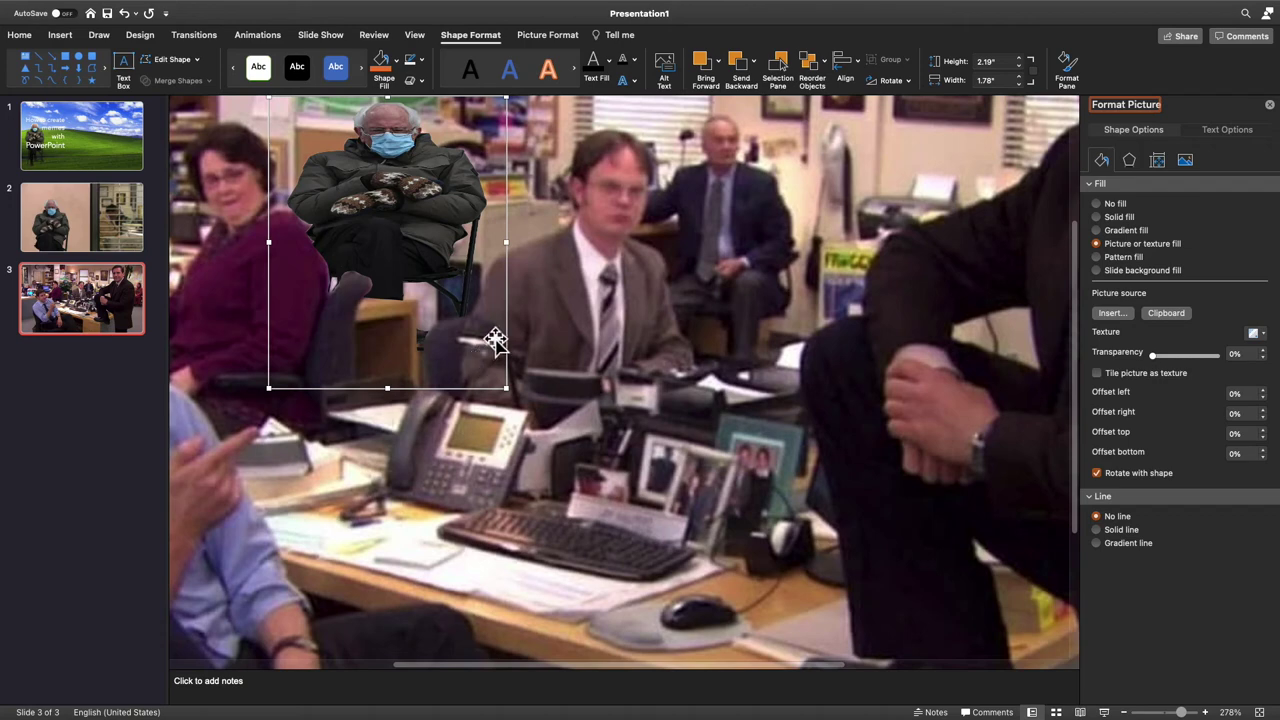
Crop-reframe Bernie's picture fill lower and smaller (right 7%, top 4%, bottom -30%) behind the chair.
{"action": "scroll", "coordinate": [600, 355], "scroll_direction": "up", "scroll_amount": 5}
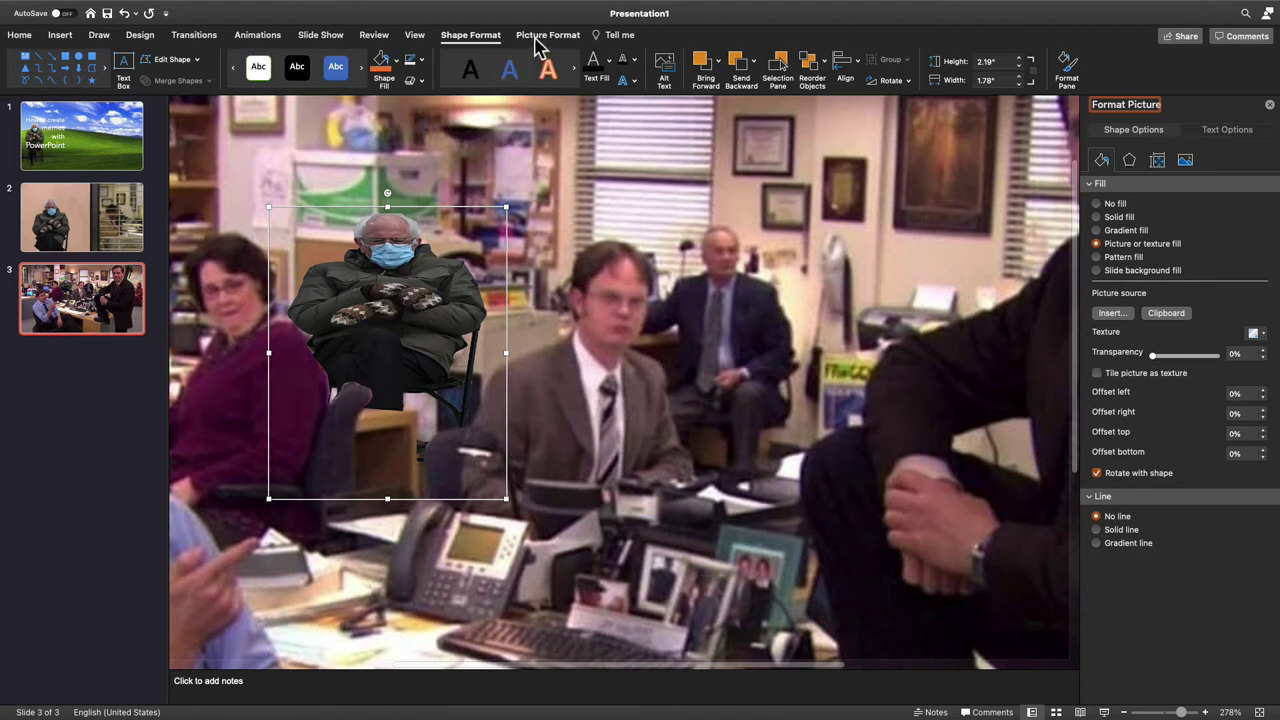
{"action": "left_click", "coordinate": [540, 38]}
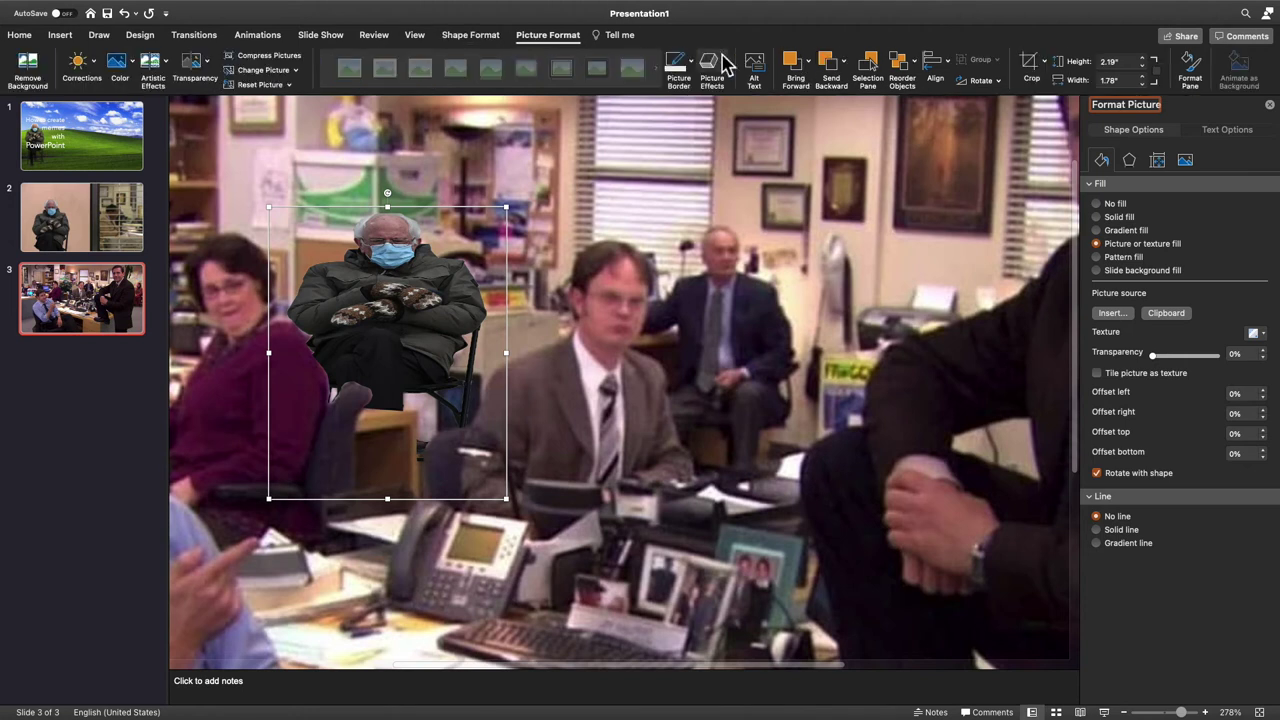
{"action": "left_click", "coordinate": [1029, 64]}
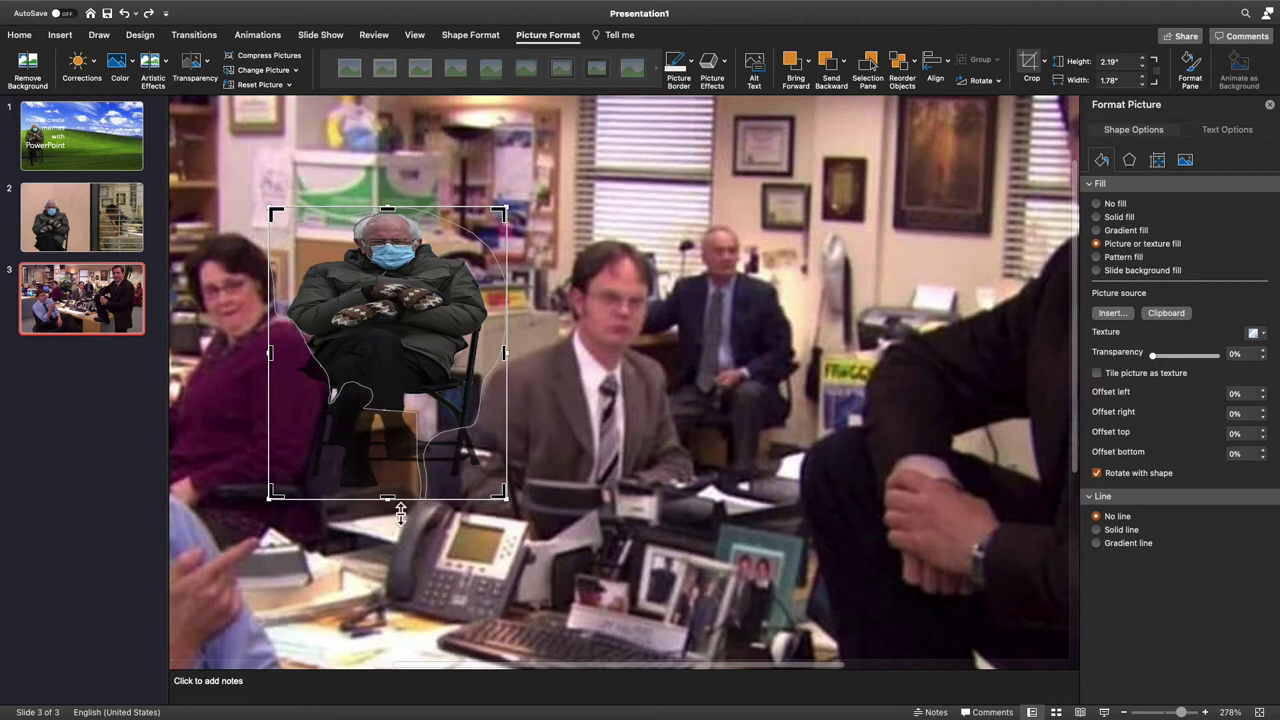
{"action": "left_click_drag", "start_coordinate": [398, 512], "coordinate": [397, 612]}
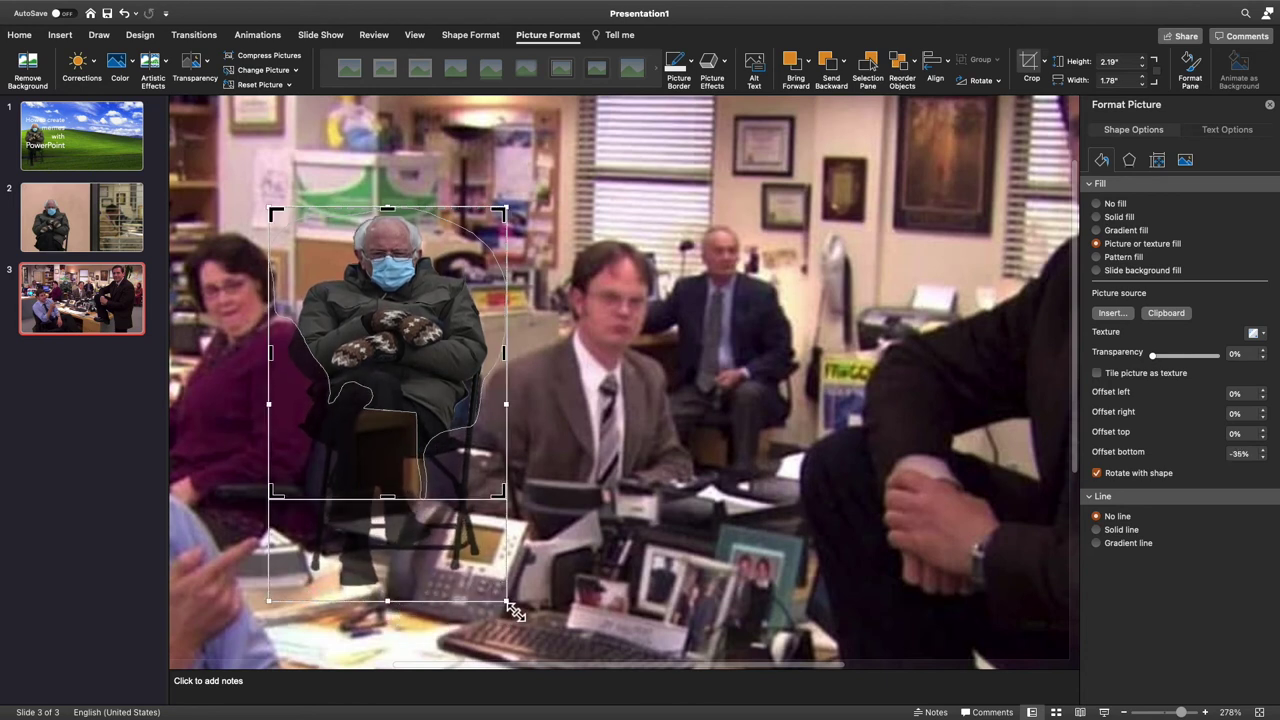
{"action": "left_click_drag", "start_coordinate": [511, 607], "coordinate": [428, 566]}
{"action": "left_click", "coordinate": [611, 591]}
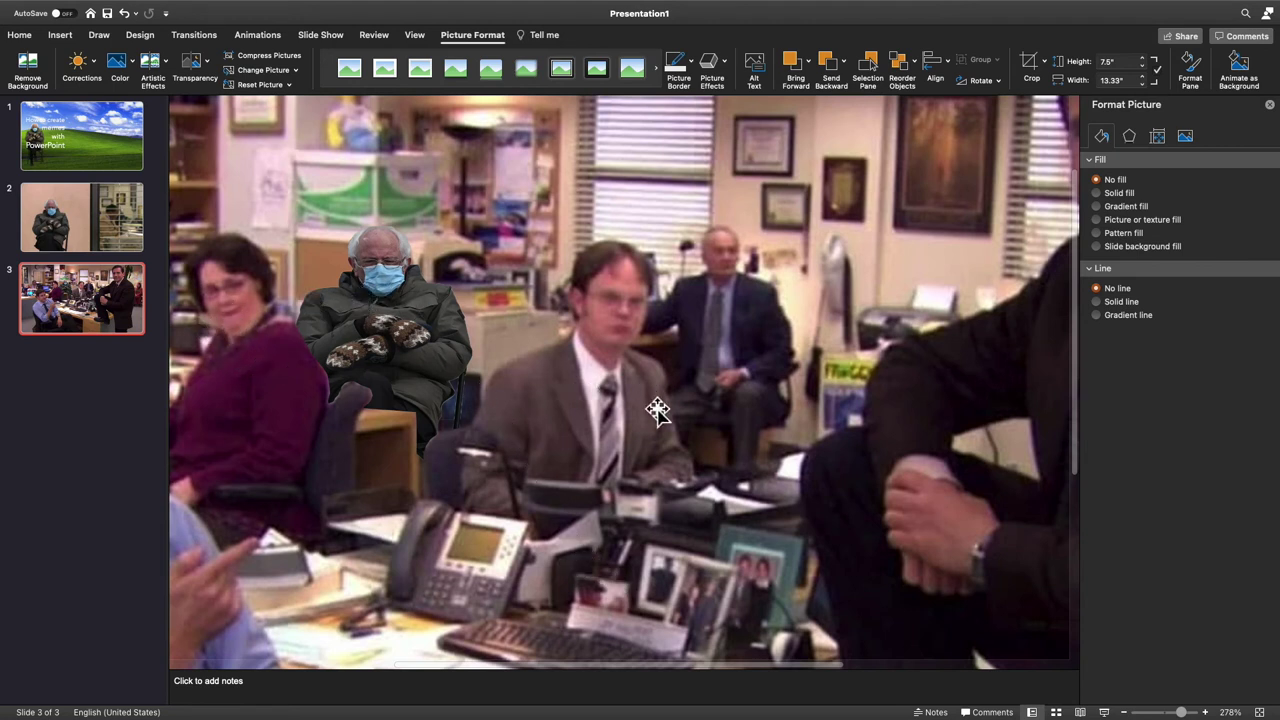
{"action": "left_click", "coordinate": [557, 434]}
{"action": "key", "text": "Escape"}
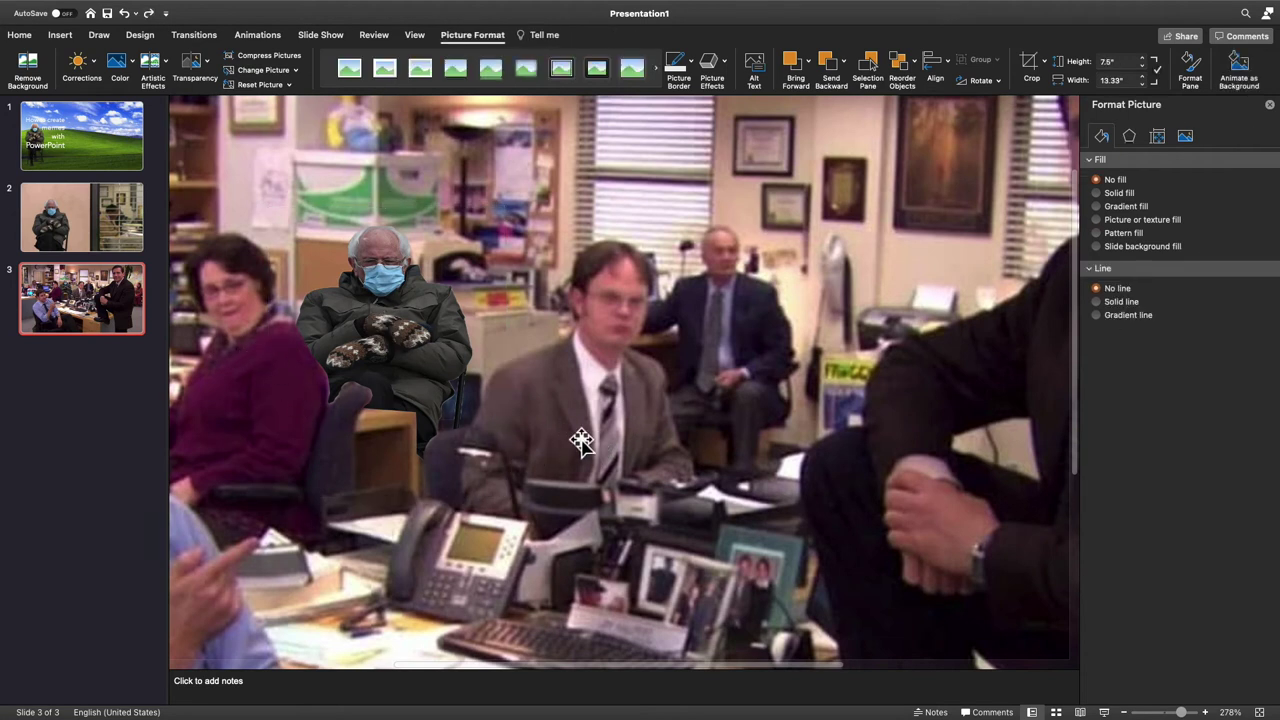
{"action": "left_click", "coordinate": [430, 362]}
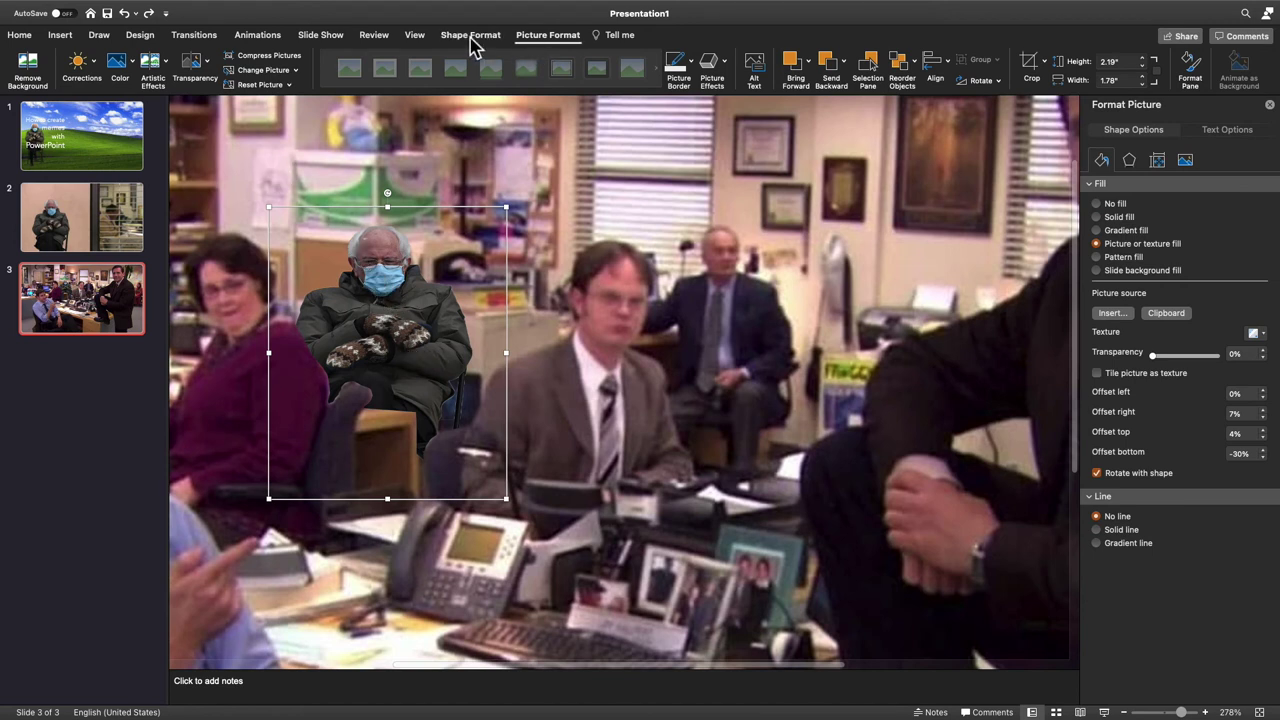
Give the cutout shape the lightest Soft Edges variation.
{"action": "left_click", "coordinate": [470, 38]}
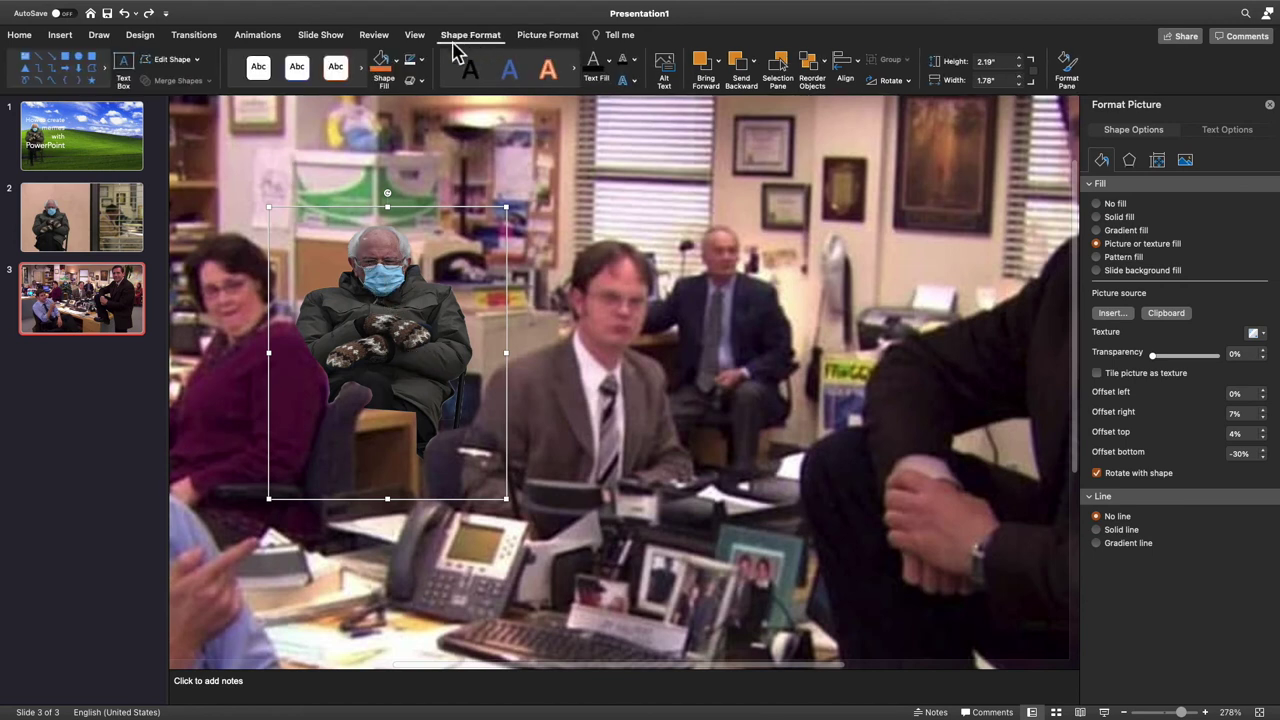
{"action": "left_click", "coordinate": [411, 82]}
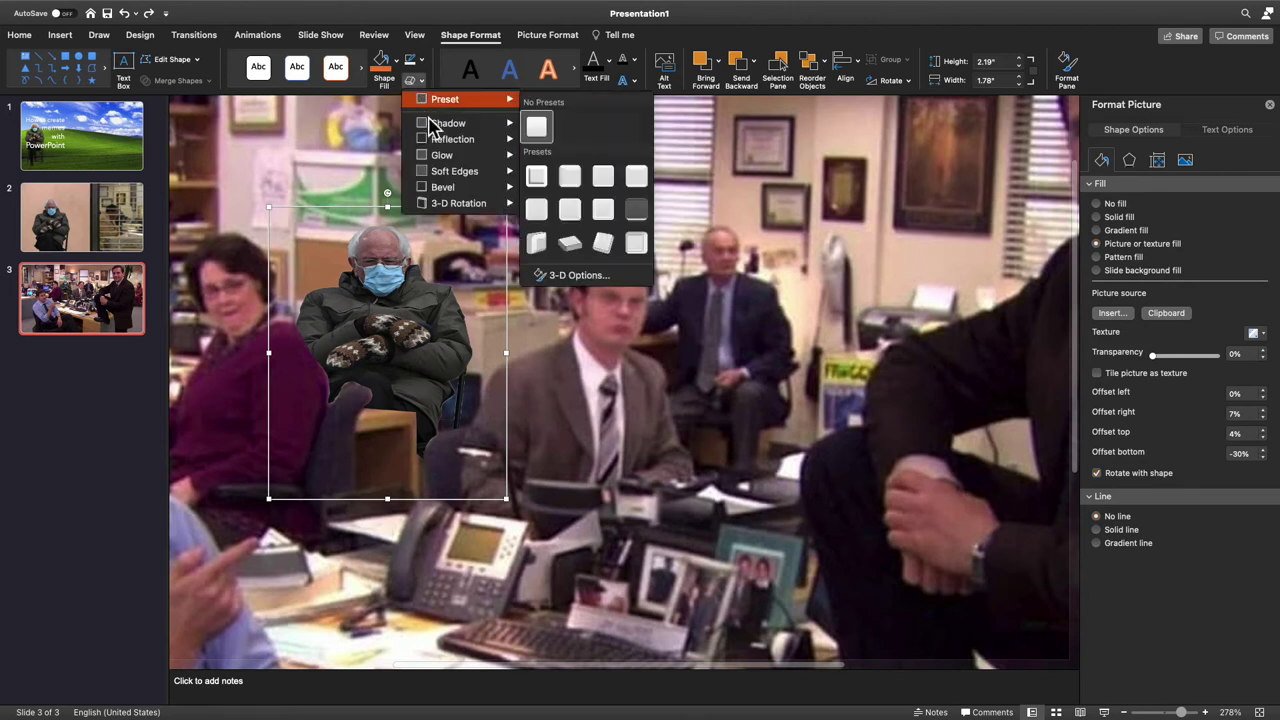
{"action": "mouse_move", "coordinate": [465, 172]}
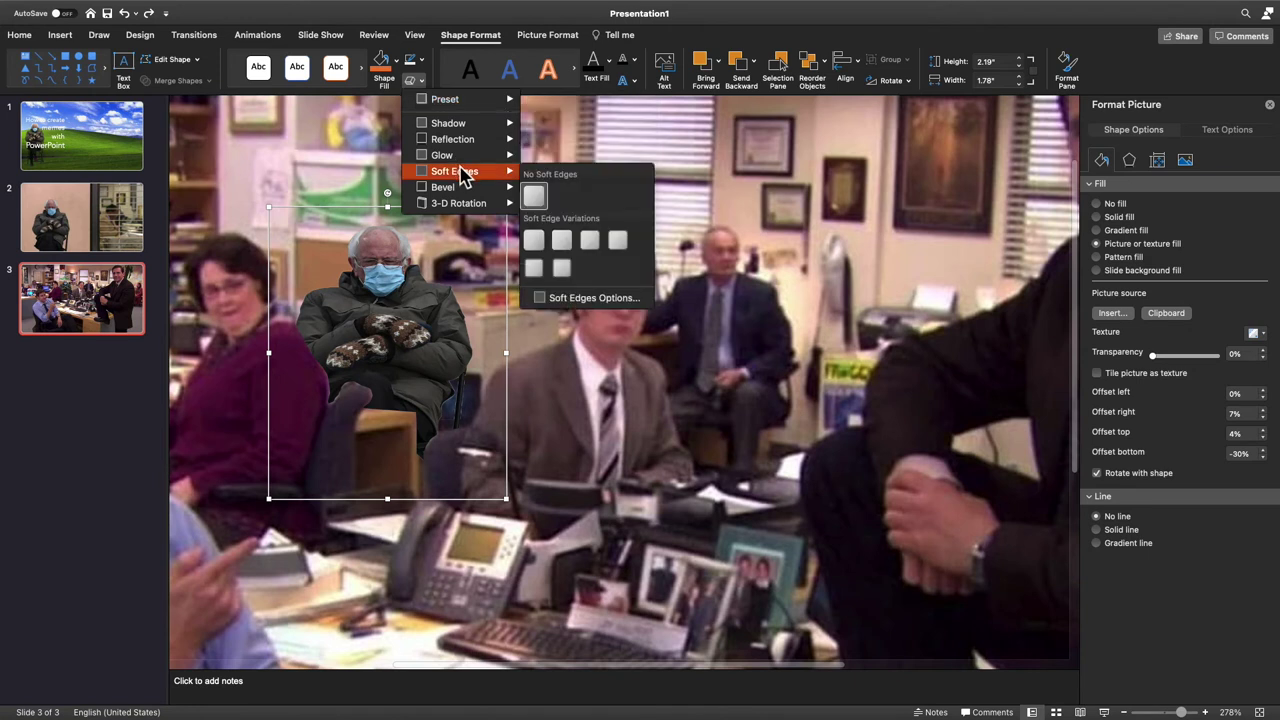
{"action": "left_click", "coordinate": [538, 243]}
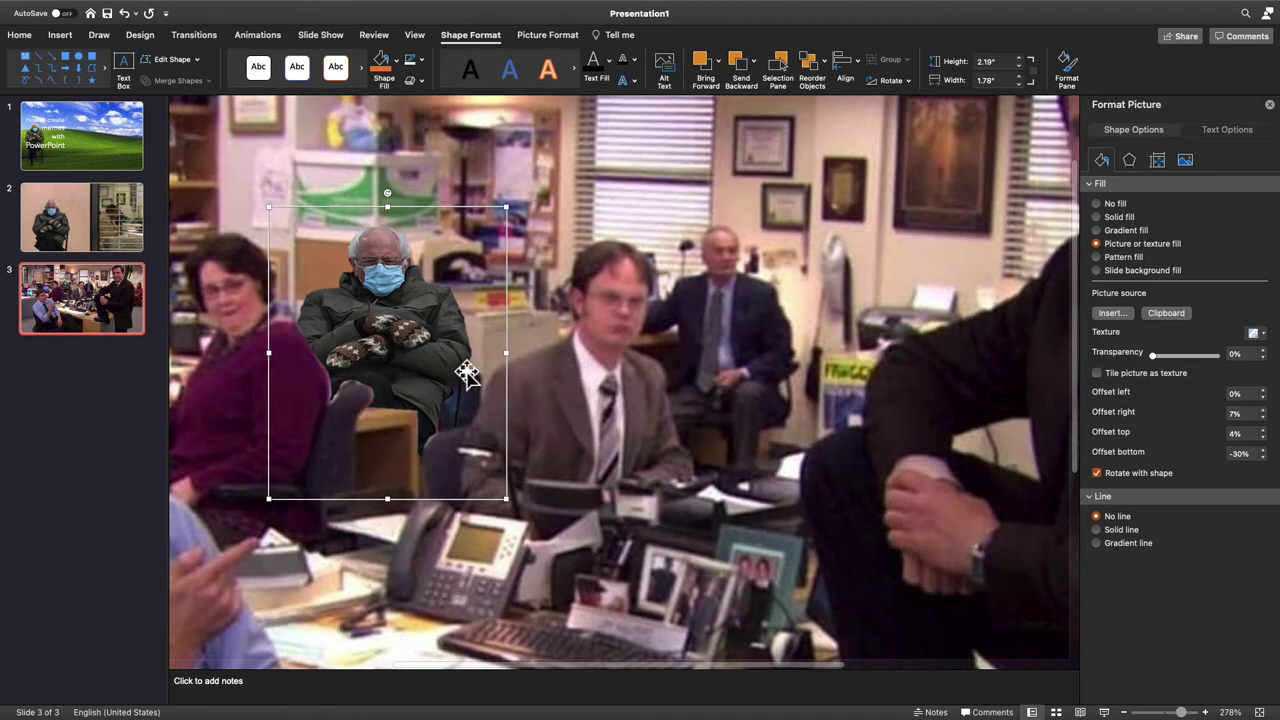
Apply a Soften preset from Corrections to the cutout and check the blend.
{"action": "left_click", "coordinate": [548, 36]}
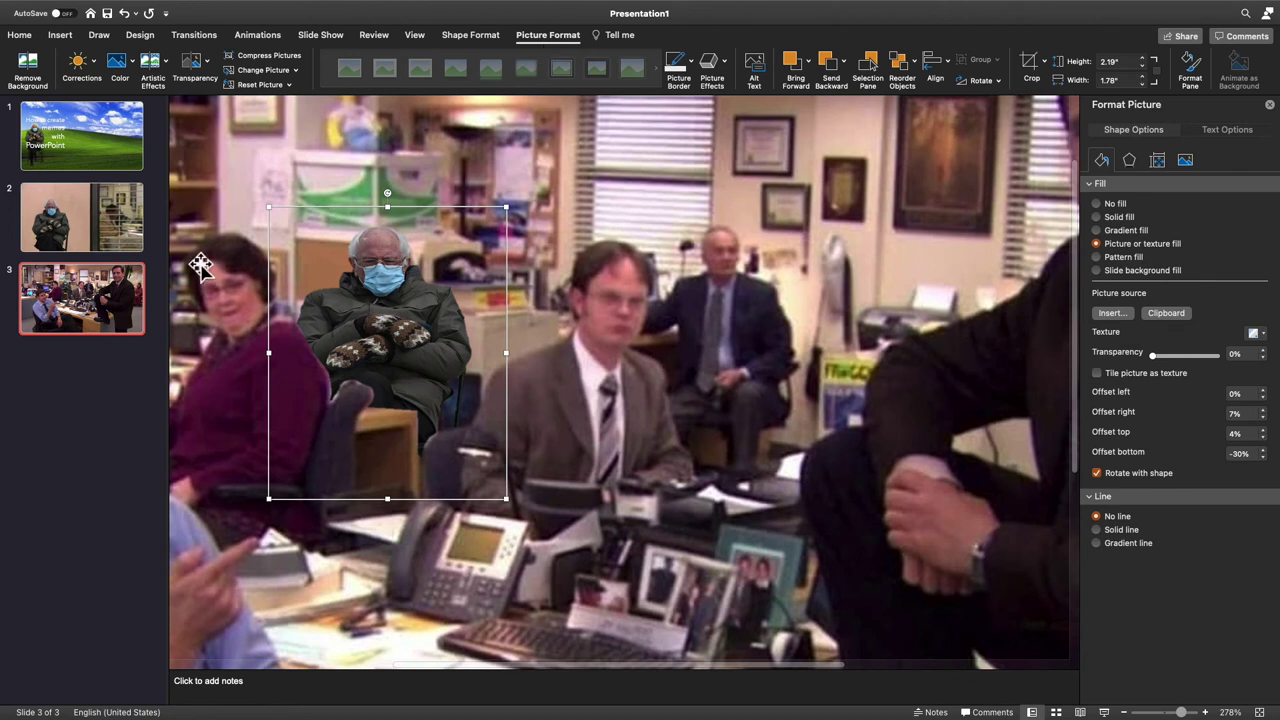
{"action": "left_click", "coordinate": [92, 74]}
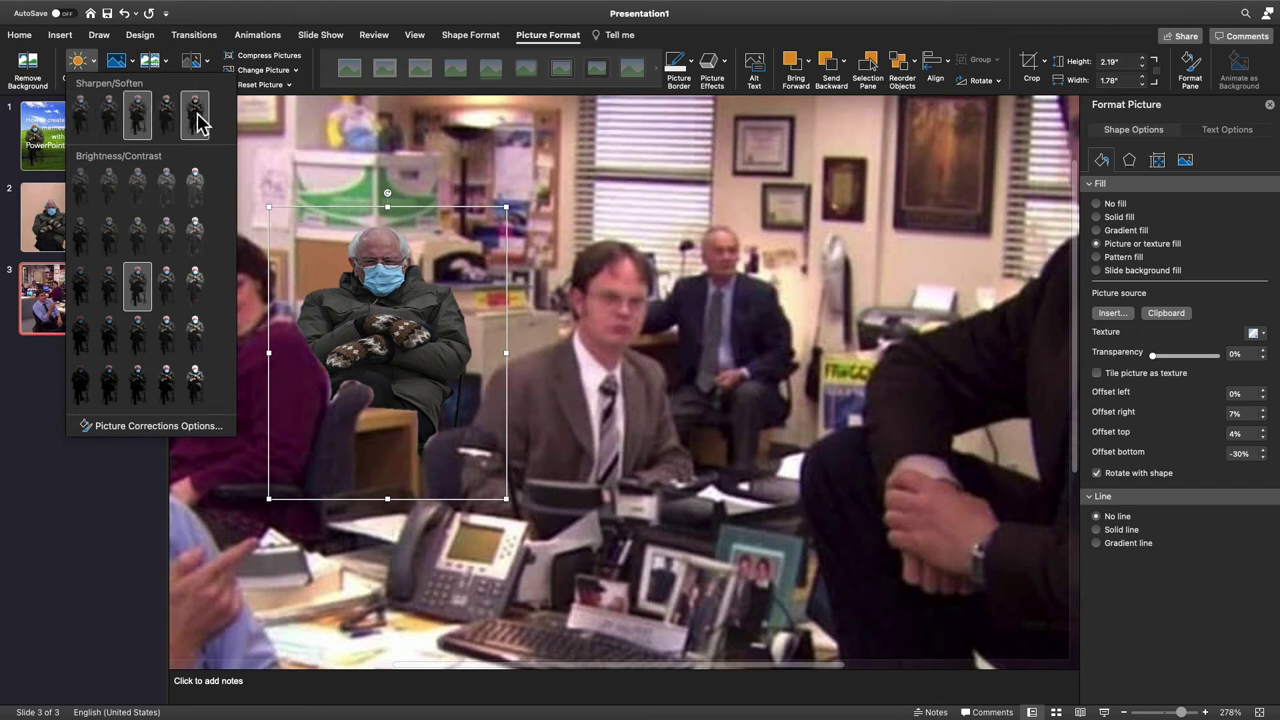
{"action": "left_click", "coordinate": [82, 118]}
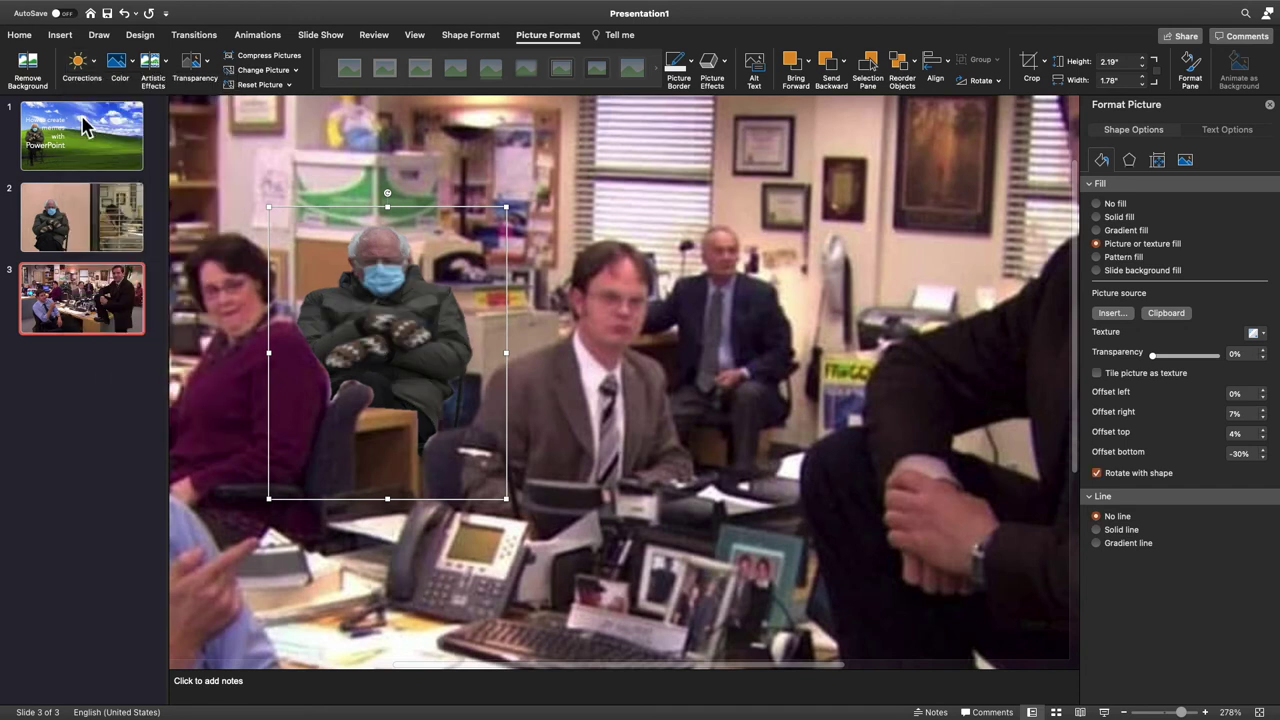
{"action": "left_click", "coordinate": [95, 484]}
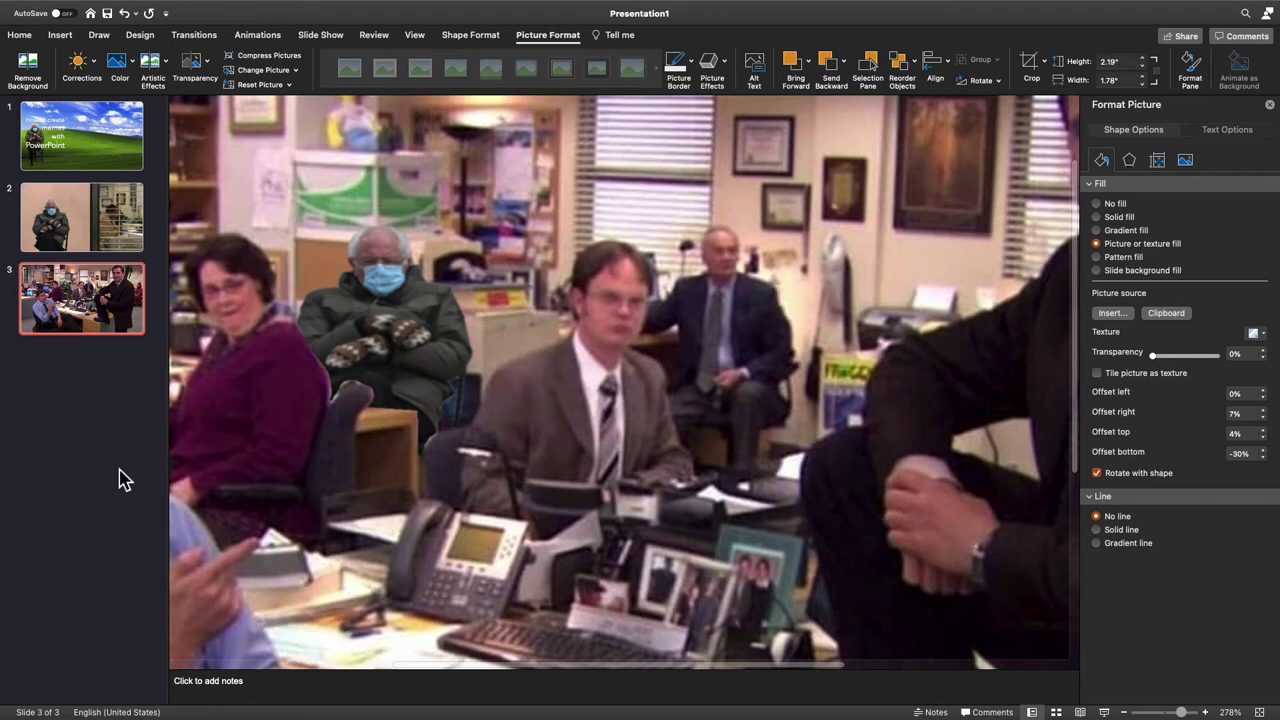
{"action": "scroll", "coordinate": [363, 432], "scroll_direction": "down", "scroll_amount": 6}
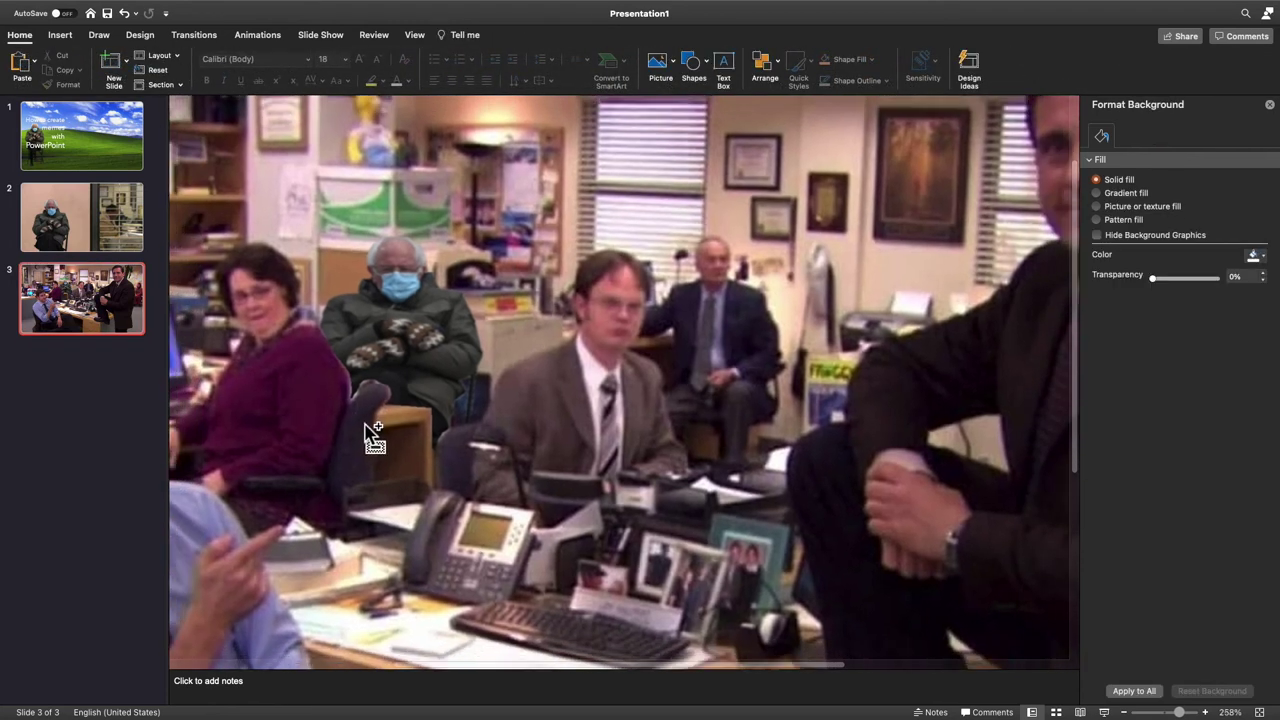
{"action": "scroll", "coordinate": [400, 452], "scroll_direction": "down", "scroll_amount": 4}
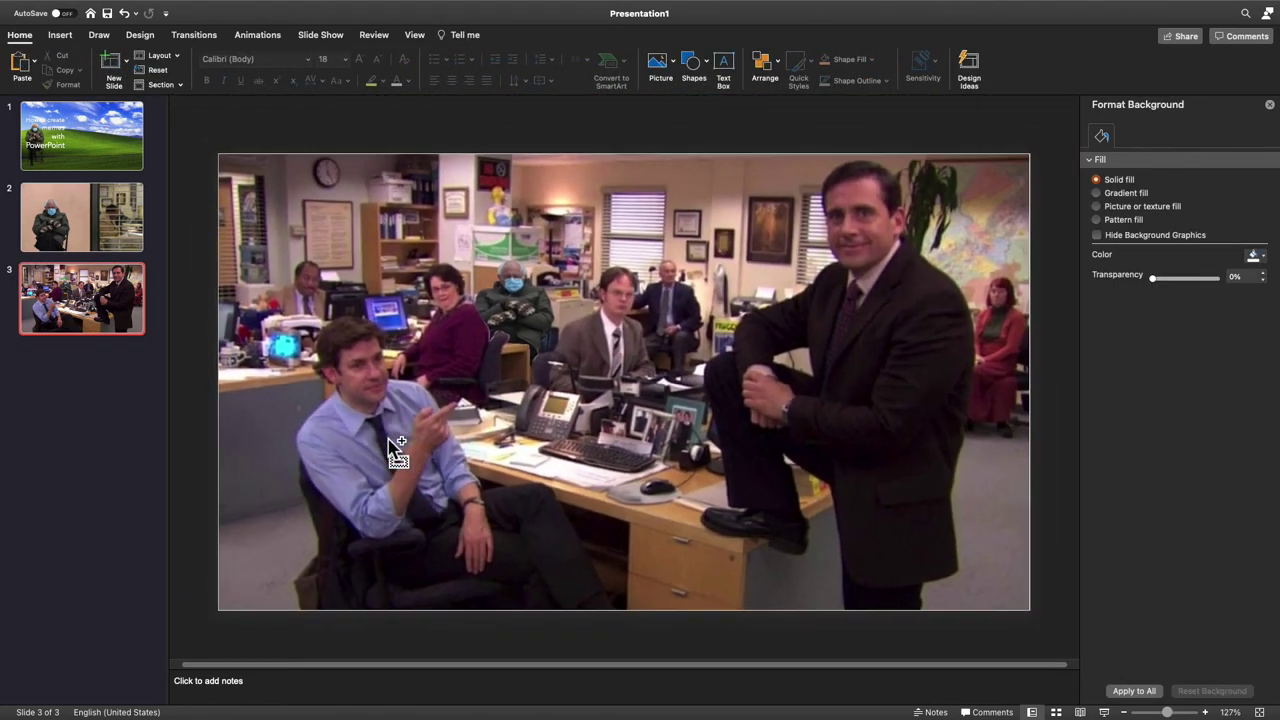
{"action": "scroll", "coordinate": [395, 452], "scroll_direction": "up", "scroll_amount": 1}
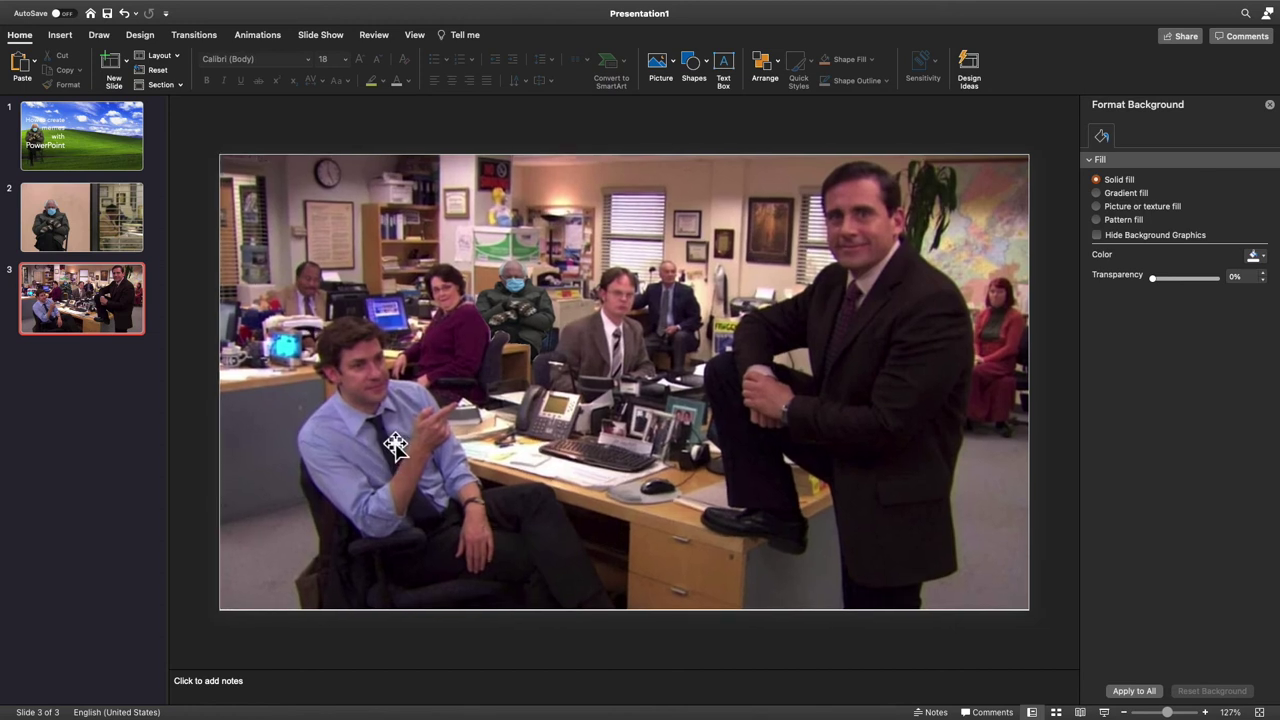
Lower the cutout's Sharpness to -72% in Format Picture.
{"action": "left_click", "coordinate": [528, 306]}
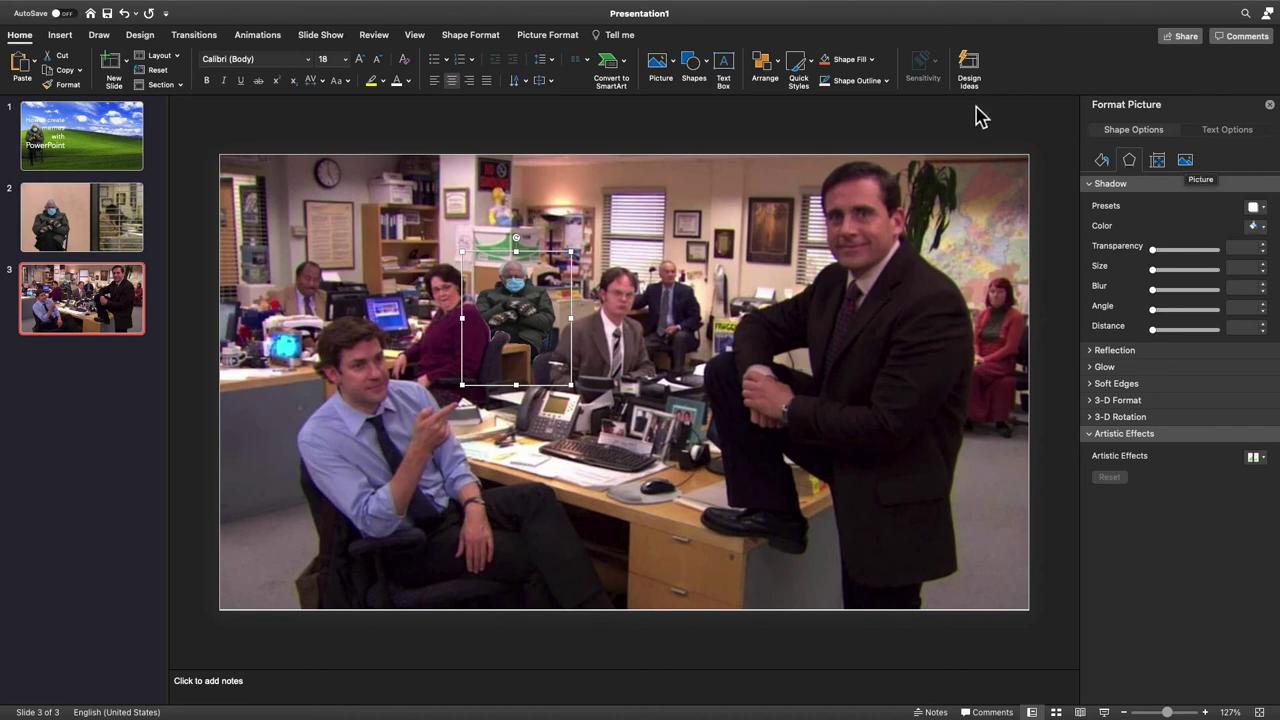
{"action": "left_click", "coordinate": [1186, 162]}
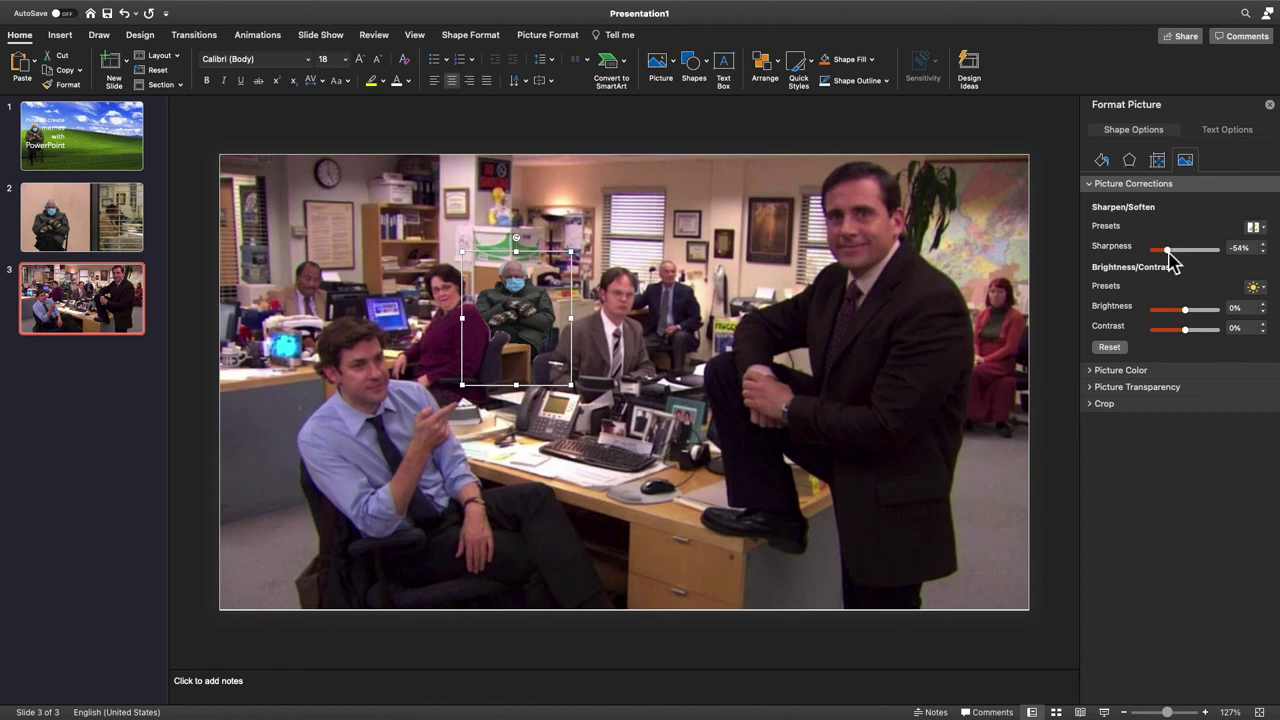
{"action": "left_click_drag", "start_coordinate": [1168, 251], "coordinate": [1145, 253]}
{"action": "scroll", "coordinate": [500, 340], "scroll_direction": "up", "scroll_amount": 5}
{"action": "scroll", "coordinate": [540, 338], "scroll_direction": "up", "scroll_amount": 6}
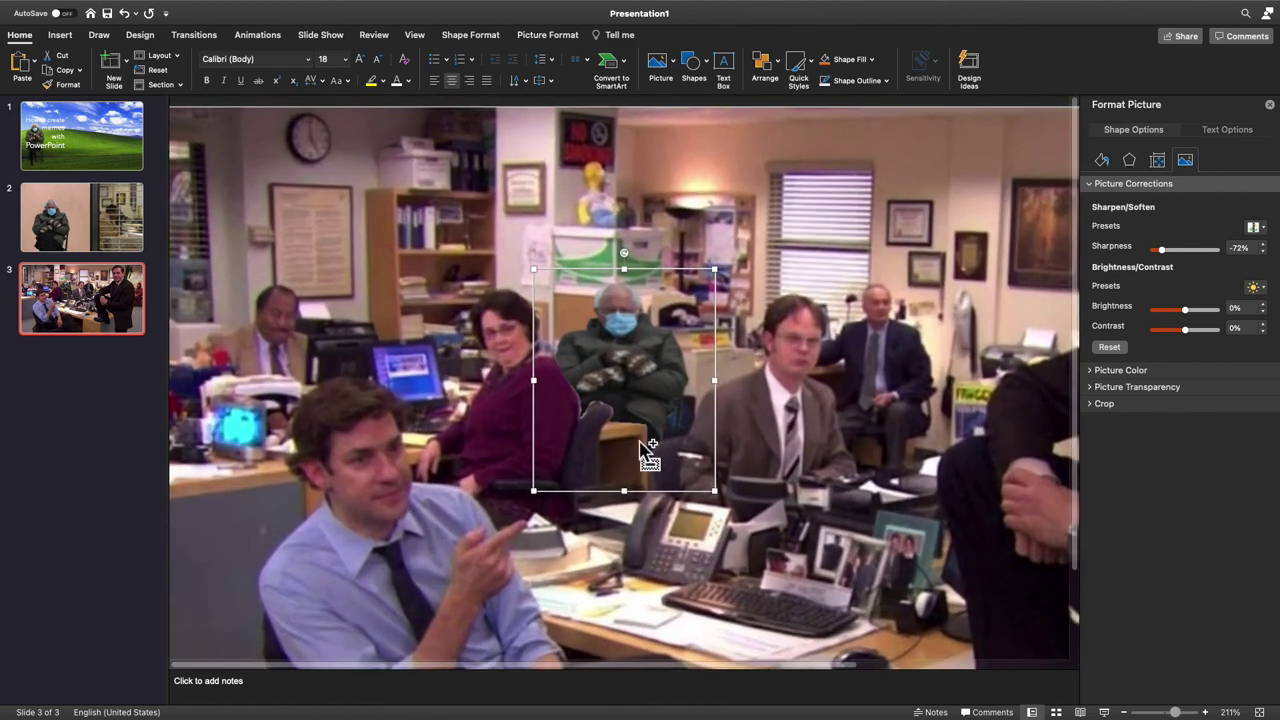
{"action": "scroll", "coordinate": [597, 455], "scroll_direction": "up", "scroll_amount": 3}
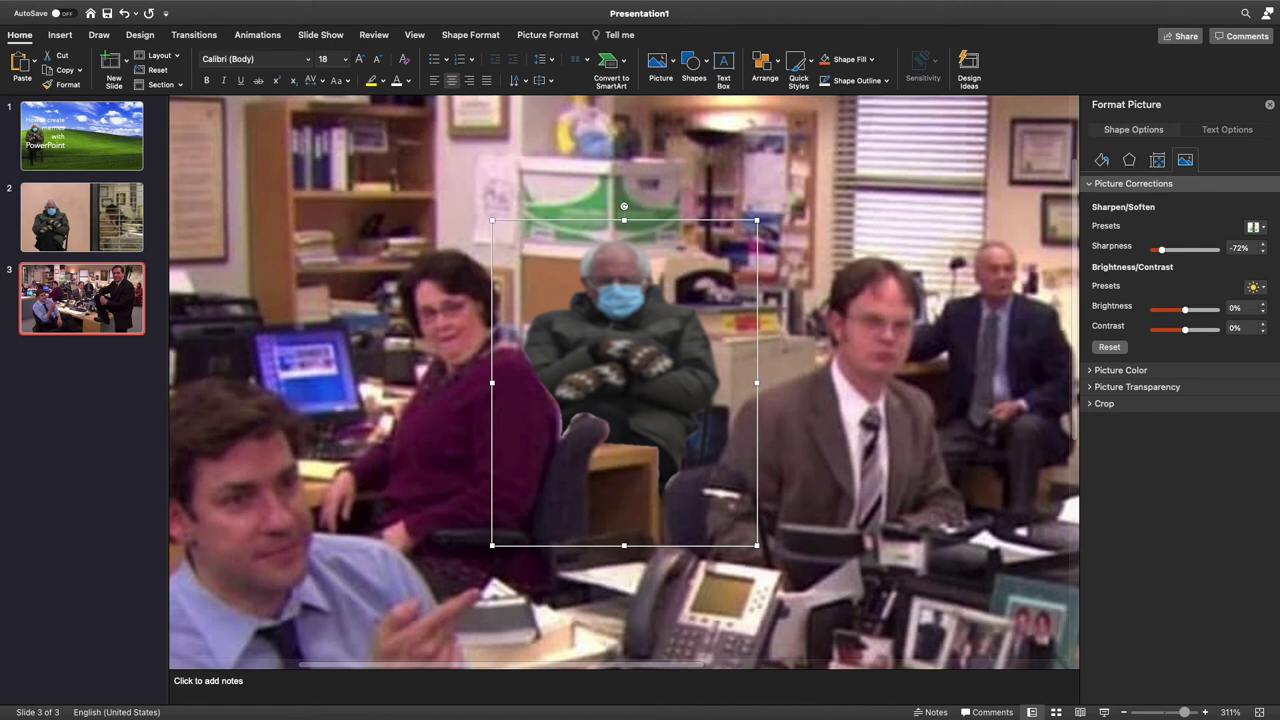
Turn on Edit Points for Bernie's freeform shape to expose its outline vertices.
{"action": "left_click", "coordinate": [472, 36]}
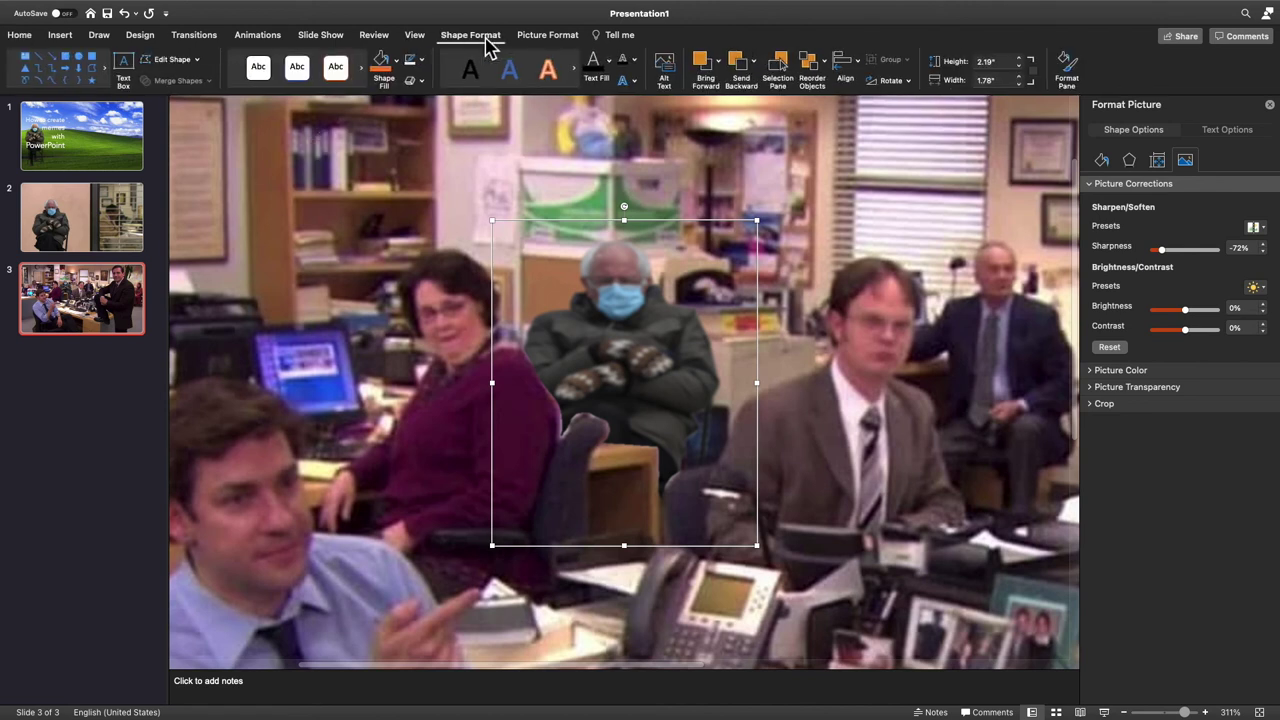
{"action": "left_click", "coordinate": [170, 59]}
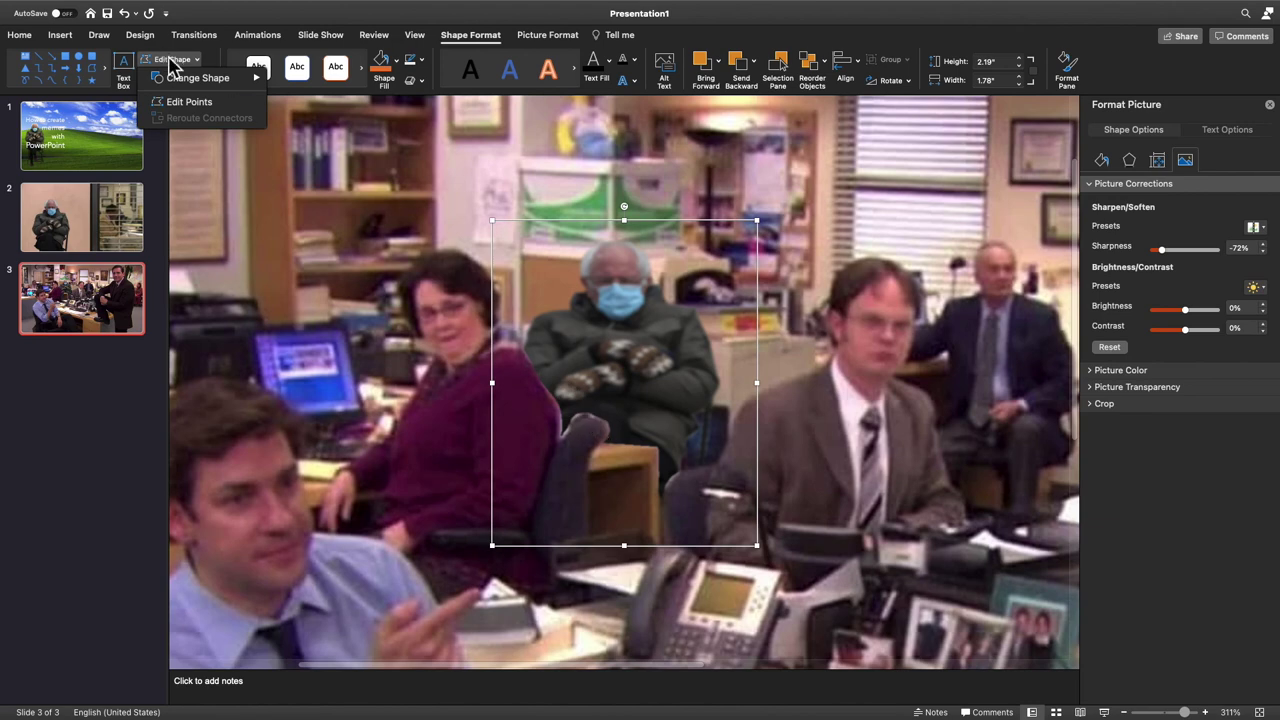
{"action": "left_click", "coordinate": [195, 103]}
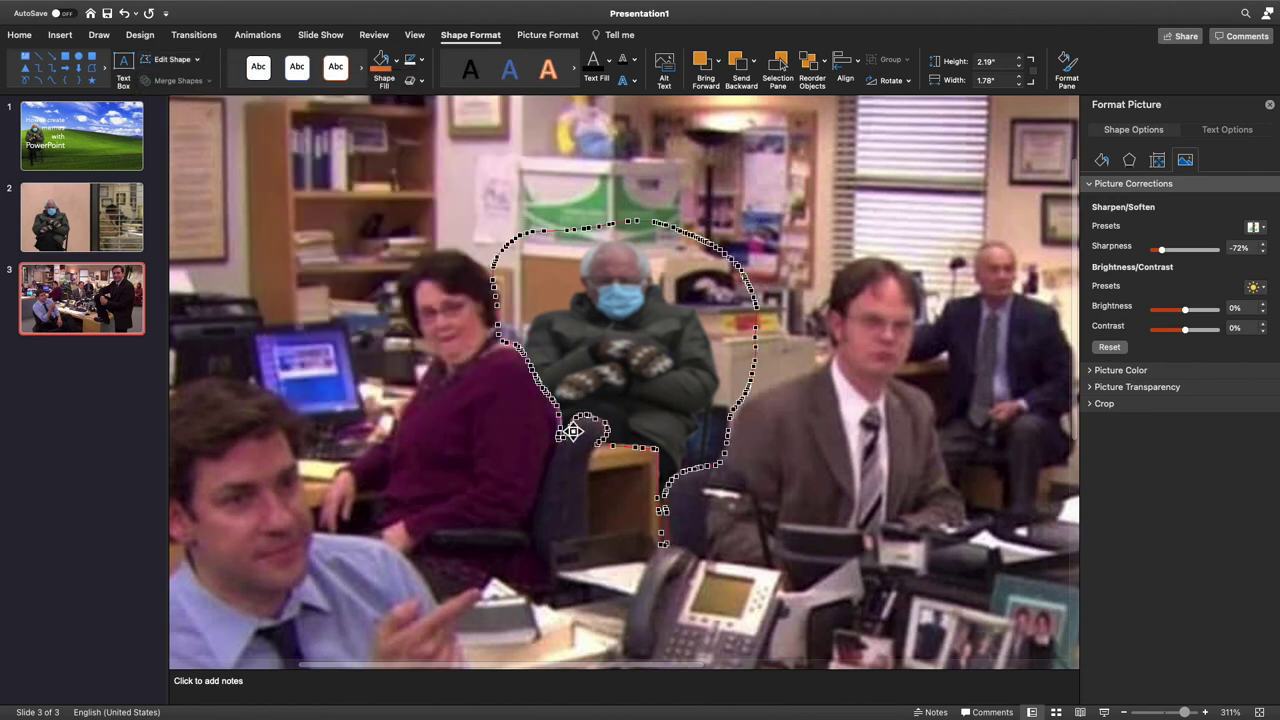
{"action": "scroll", "coordinate": [570, 432], "scroll_direction": "up", "scroll_amount": 4}
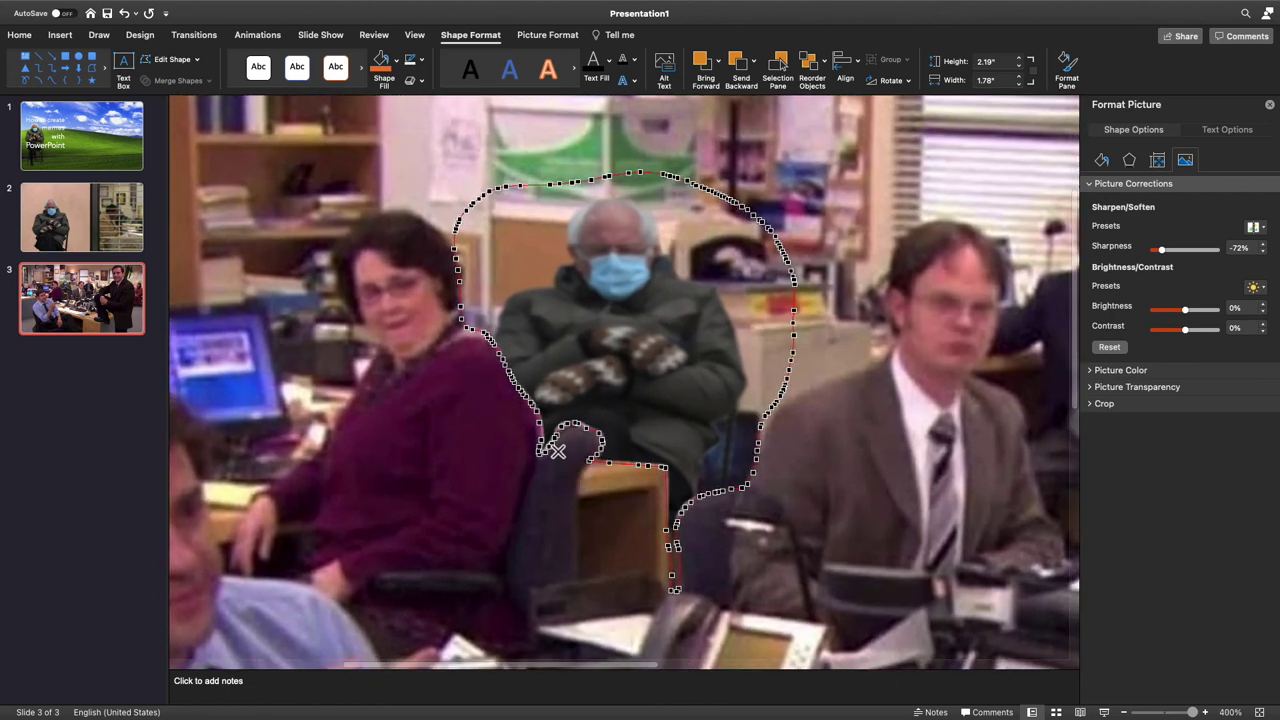